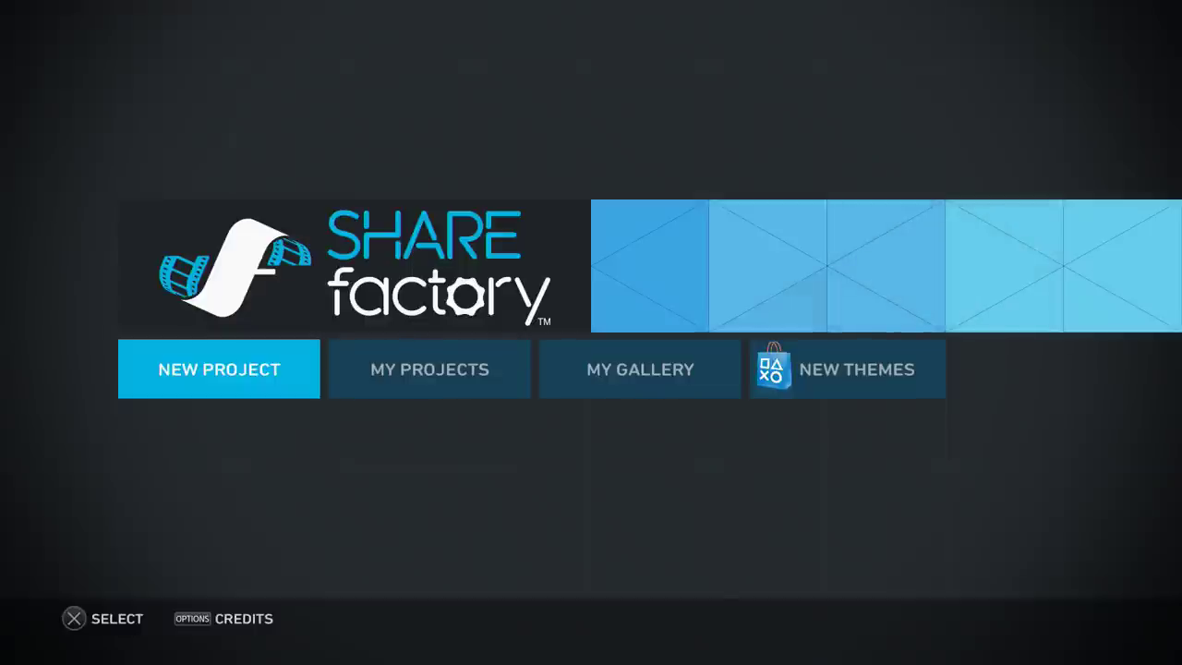
- Go from SHAREfactory's main menu to the PS4 home screen, leaving the app running
key(super)
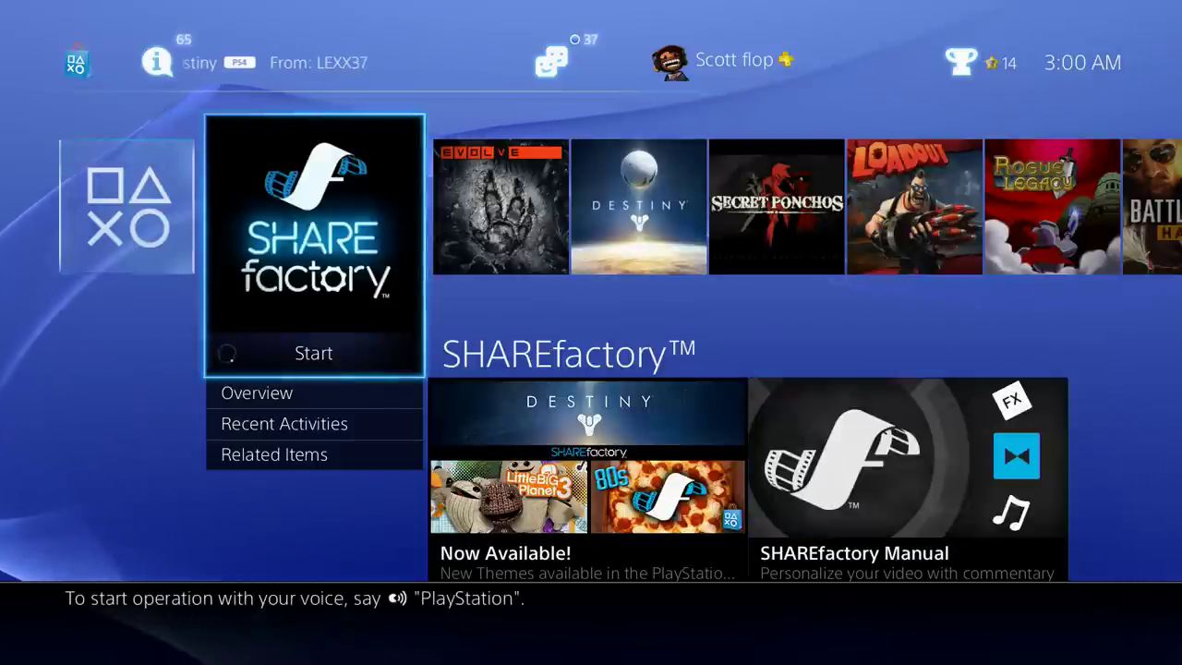
- Browse the system functions: Notifications, Friends, Messages, Party and Profile
key(Up)
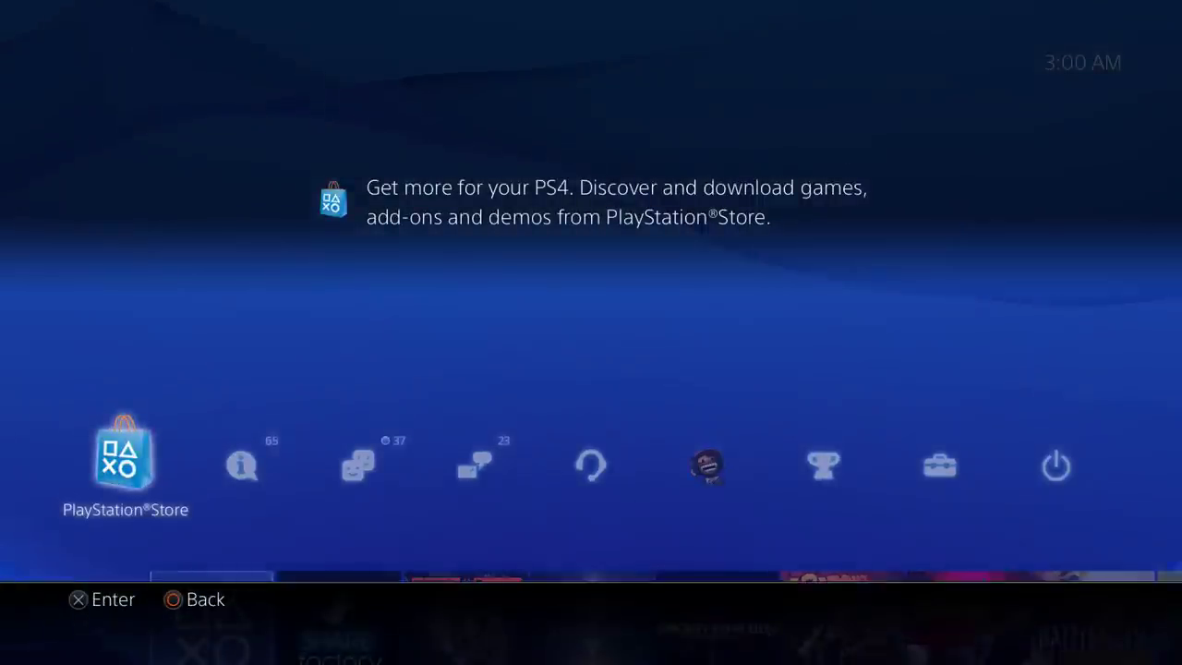
key(Right)
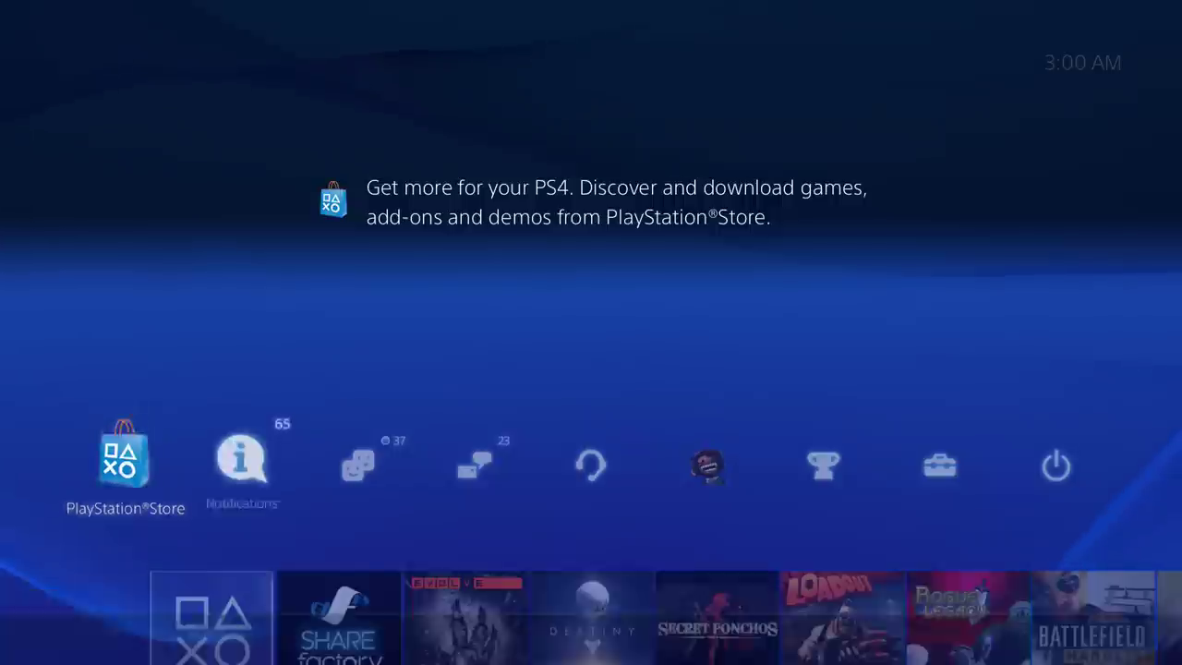
key(Right)
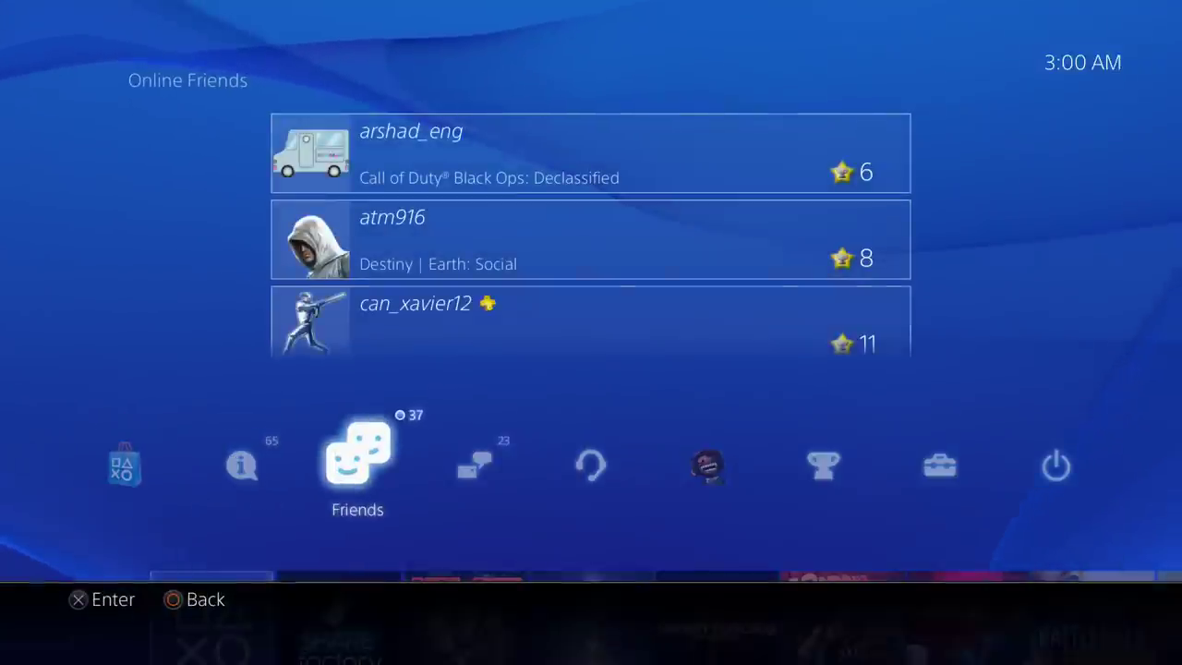
key(Right)
key(Right)
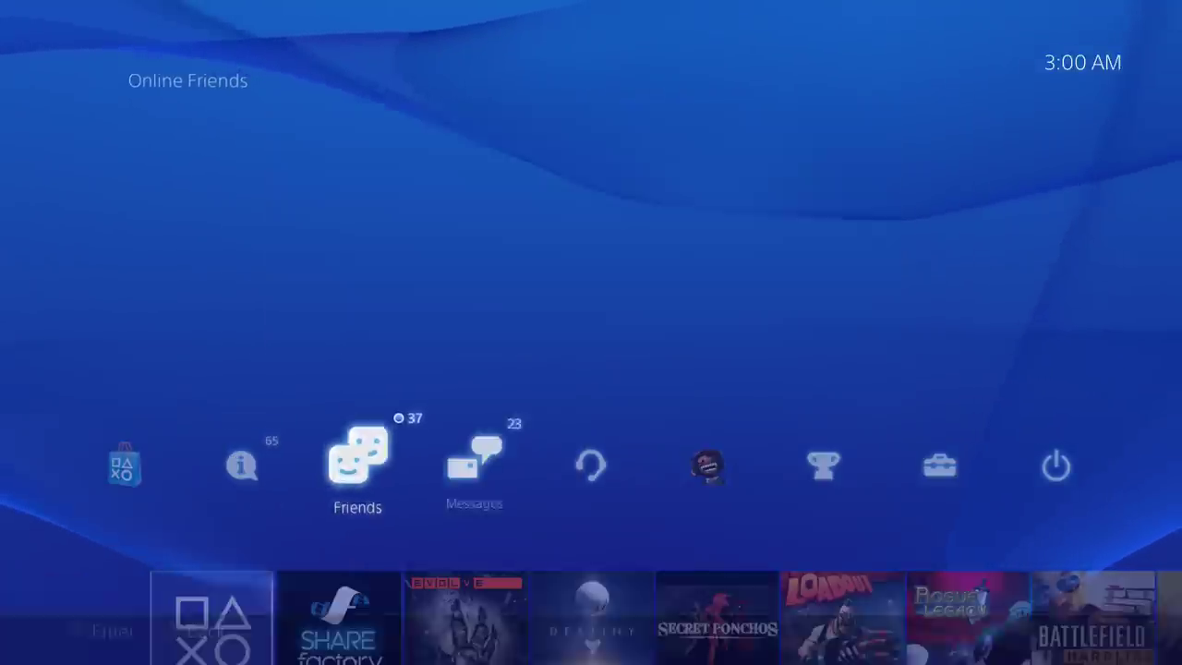
key(Right)
key(Down)
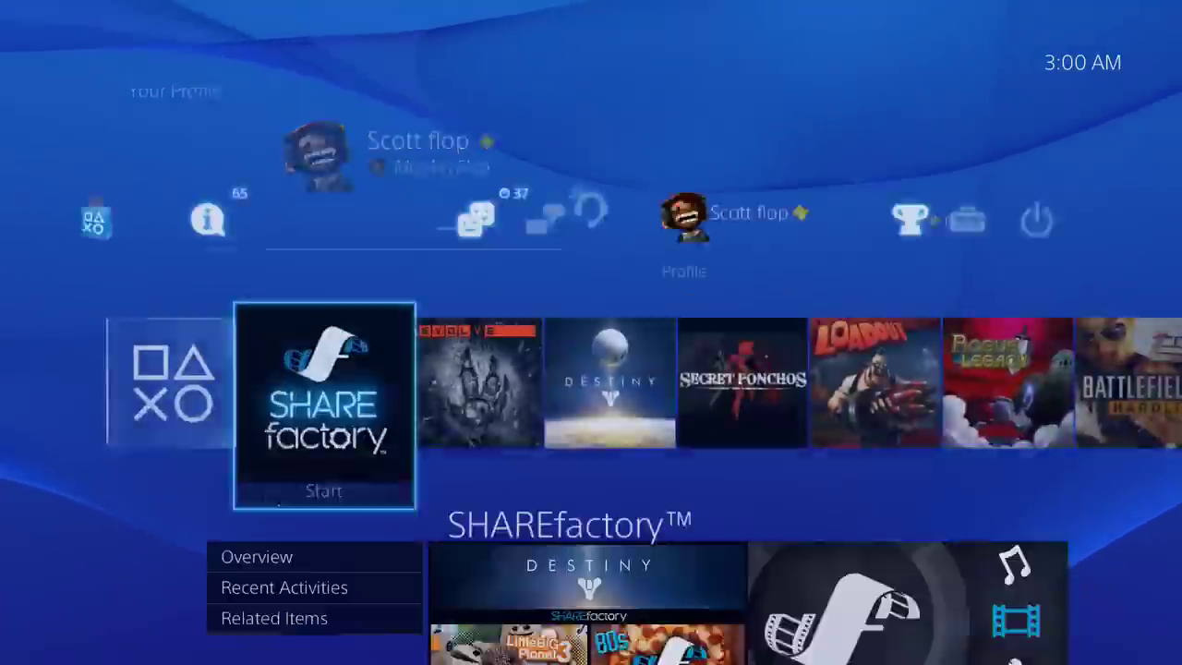
key(Left)
key(Right)
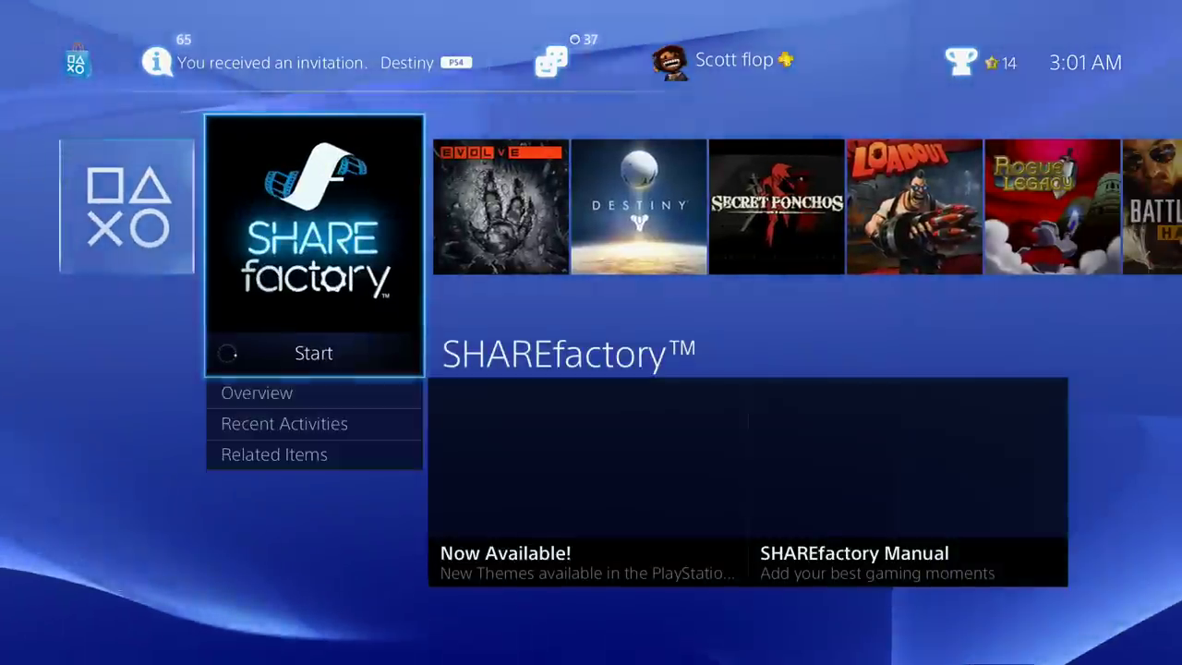
- Browse the installed games past Evolve to Library, then reopen SHAREfactory
key(Right)
key(Left)
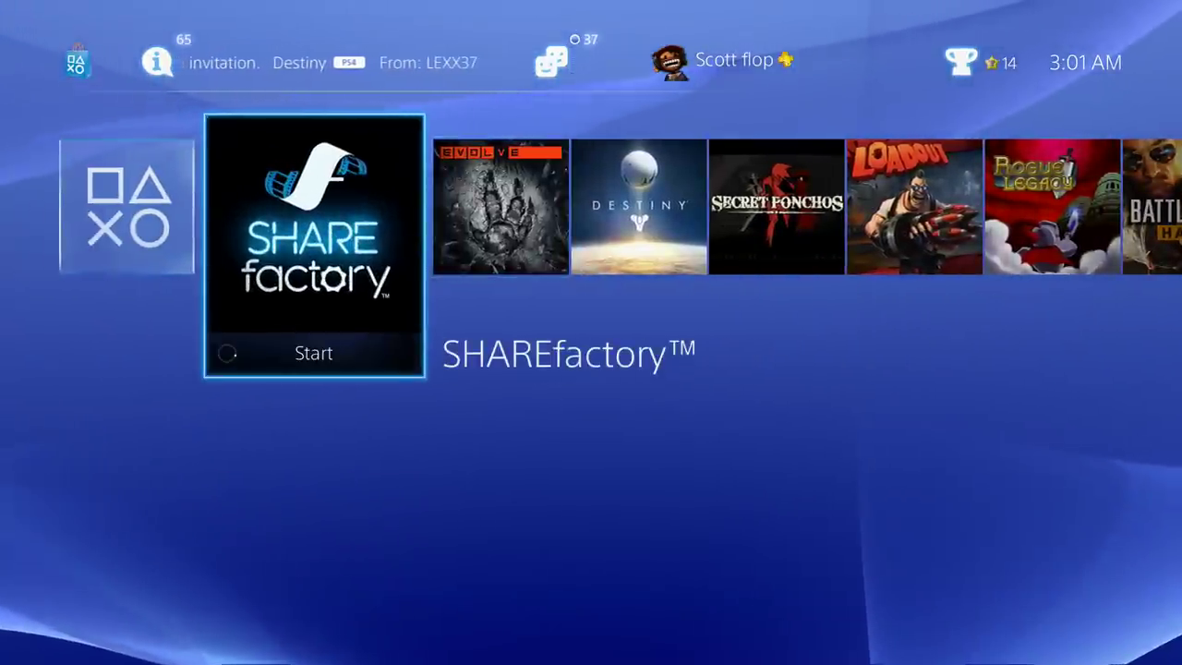
key(Right)
key(Right)
key(Right)
key(Right)
key(Right)
key(Right)
key(Right)
key(Right)
key(Right)
key(Right)
key(Right)
key(Right)
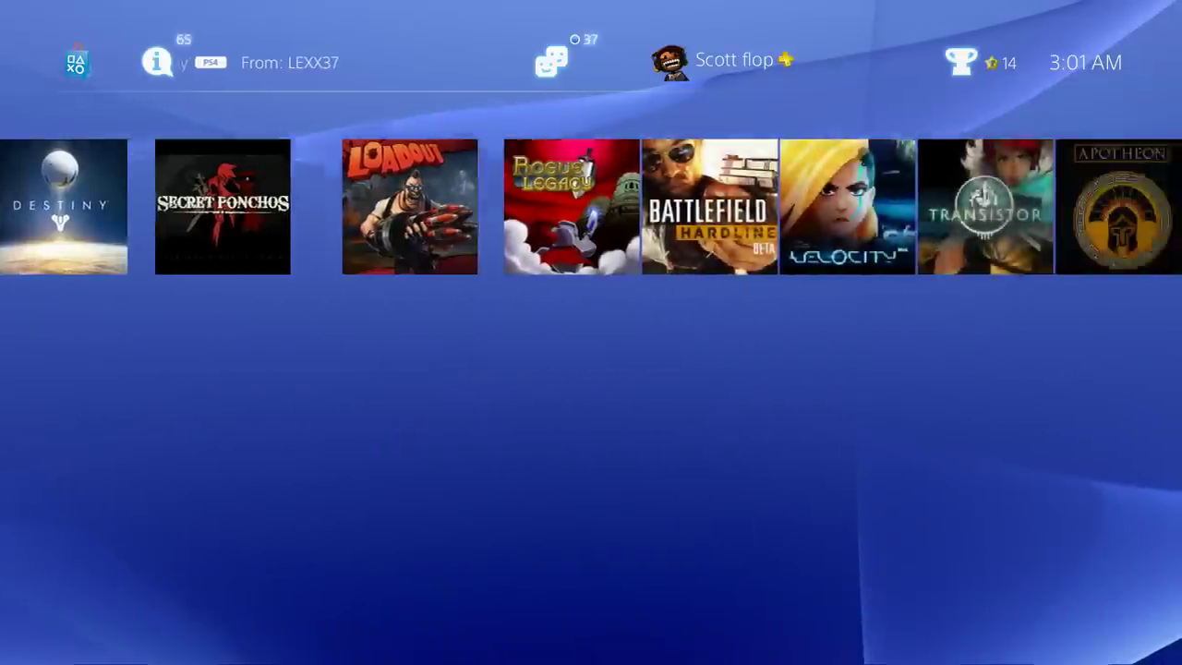
key(Right)
key(Right)
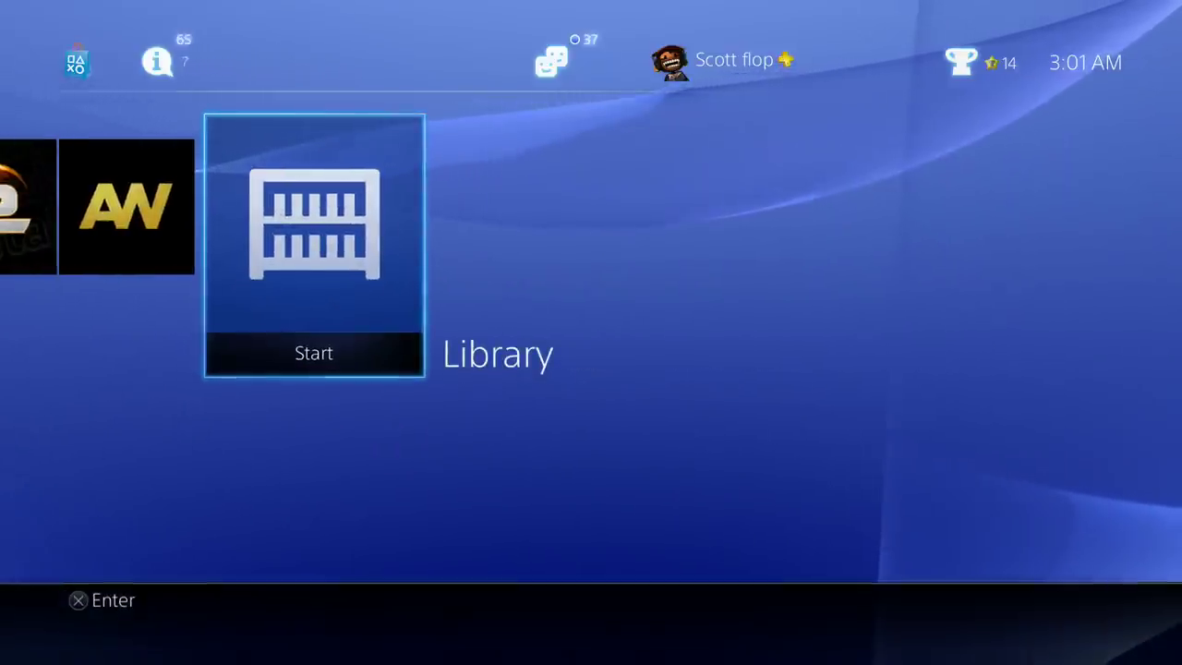
key(Left)
key(Left)
key(Left)
key(Left)
key(Left)
key(Left)
key(Left)
key(Left)
key(Left)
key(Left)
key(Left)
key(Left)
key(Left)
key(Left)
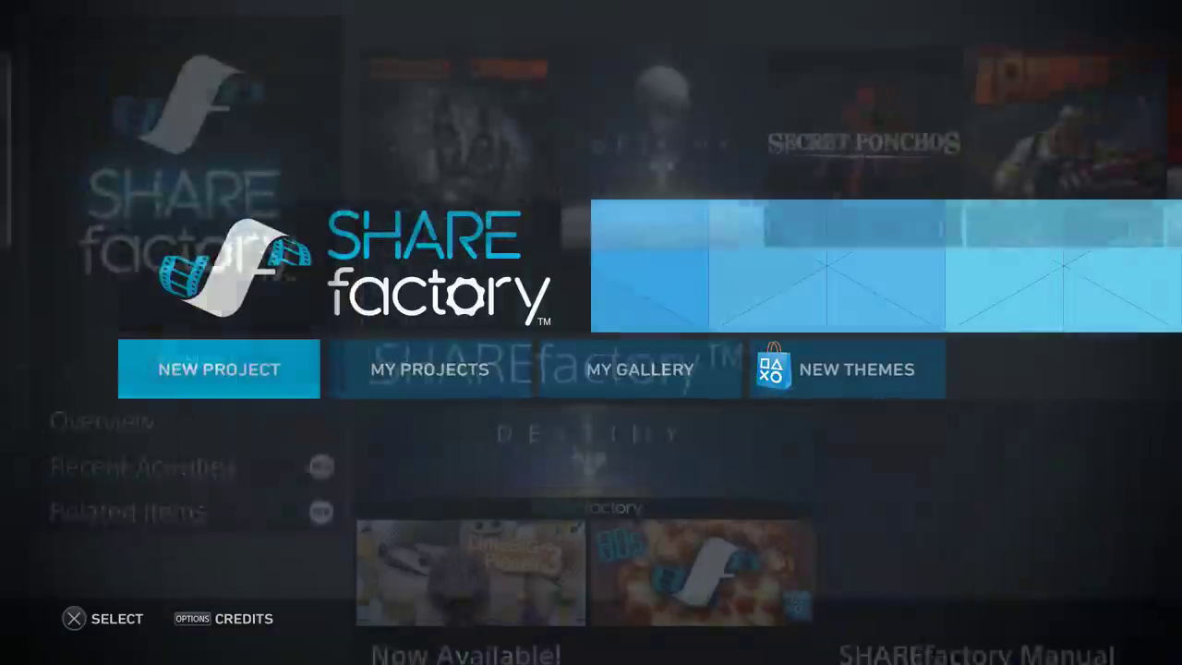
- Open the Store's new SHAREfactory themes and view the Killzone and Destiny themes
key(Right)
key(Right)
key(Right)
key(Return)
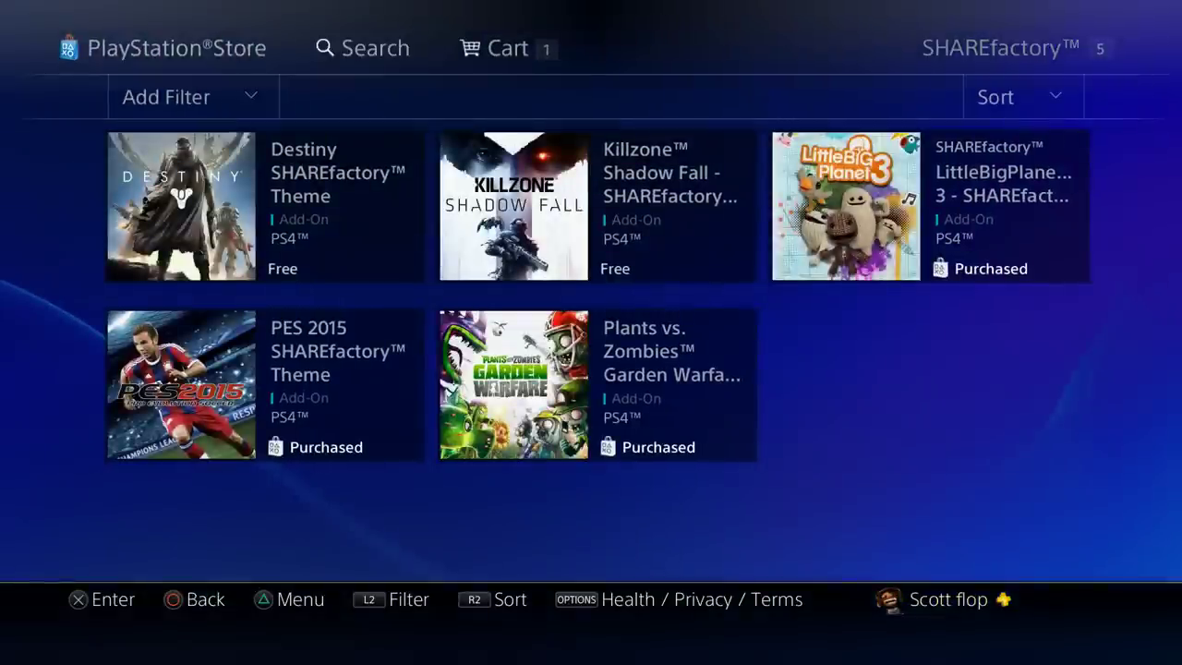
key(Down)
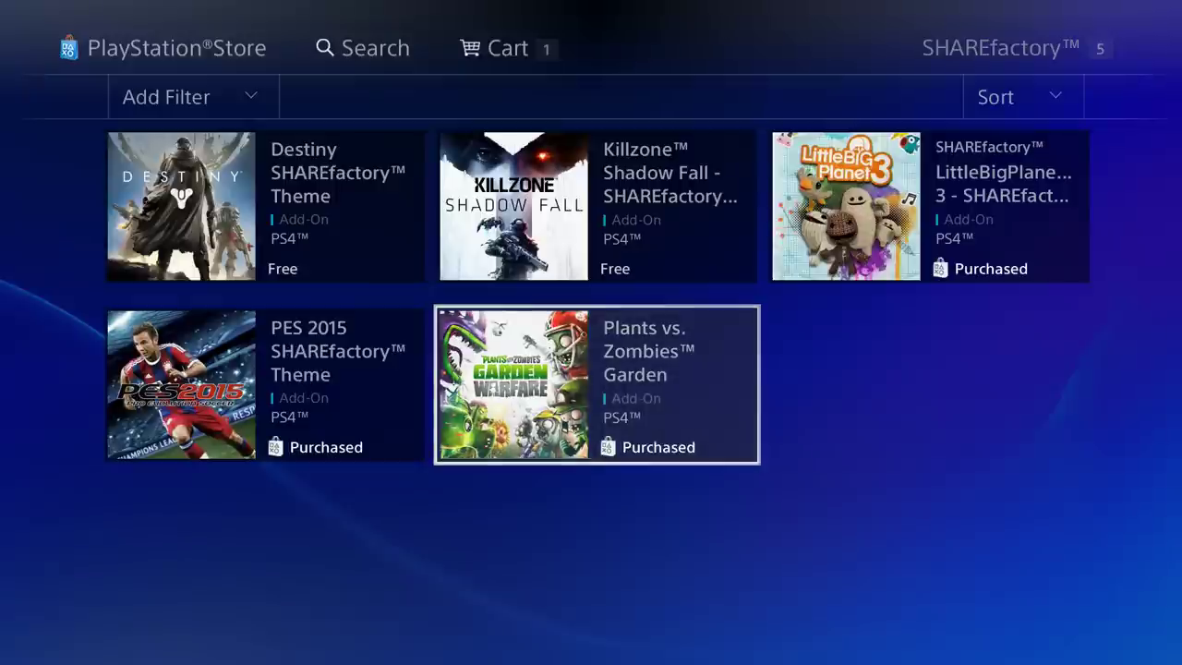
key(Up)
key(Left)
key(Right)
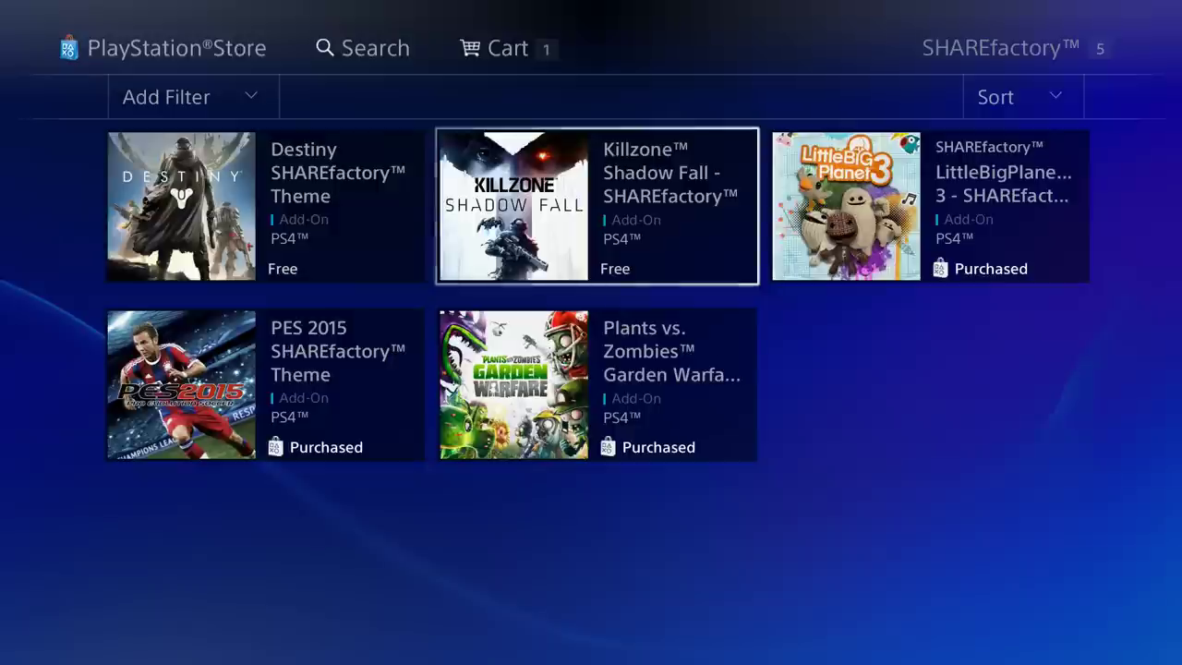
- View the LittleBigPlanet 3, PES 2015 and Plants vs. Zombies themes, then return to SHAREfactory
key(Right)
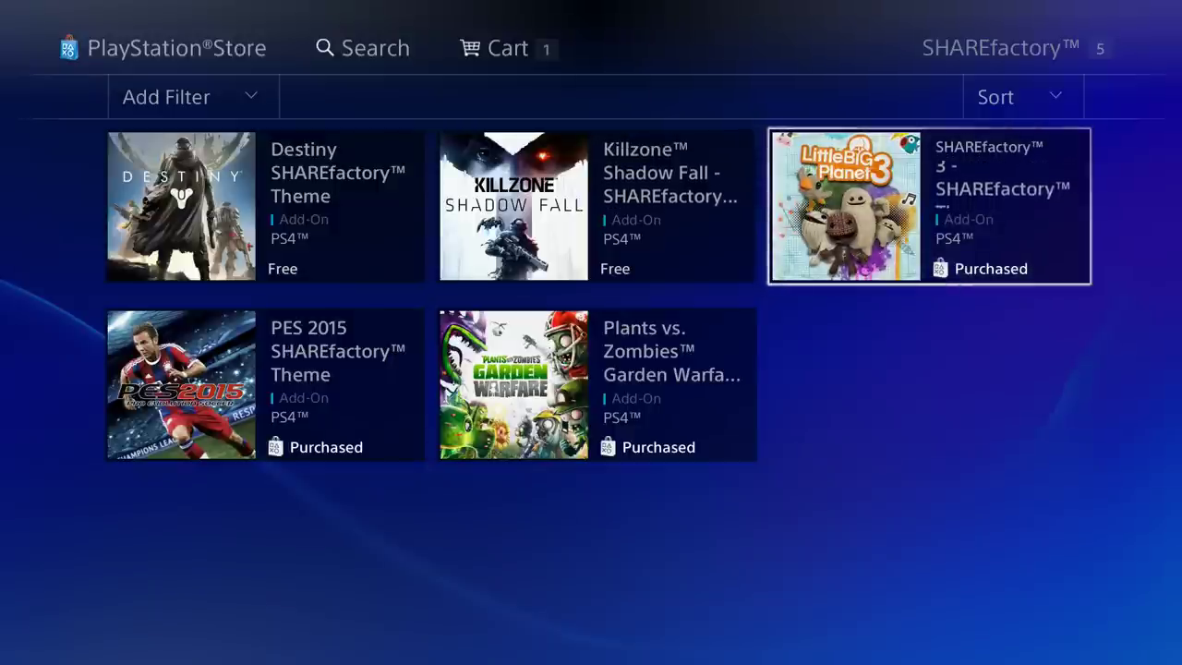
key(Left)
key(Left)
key(Down)
key(Right)
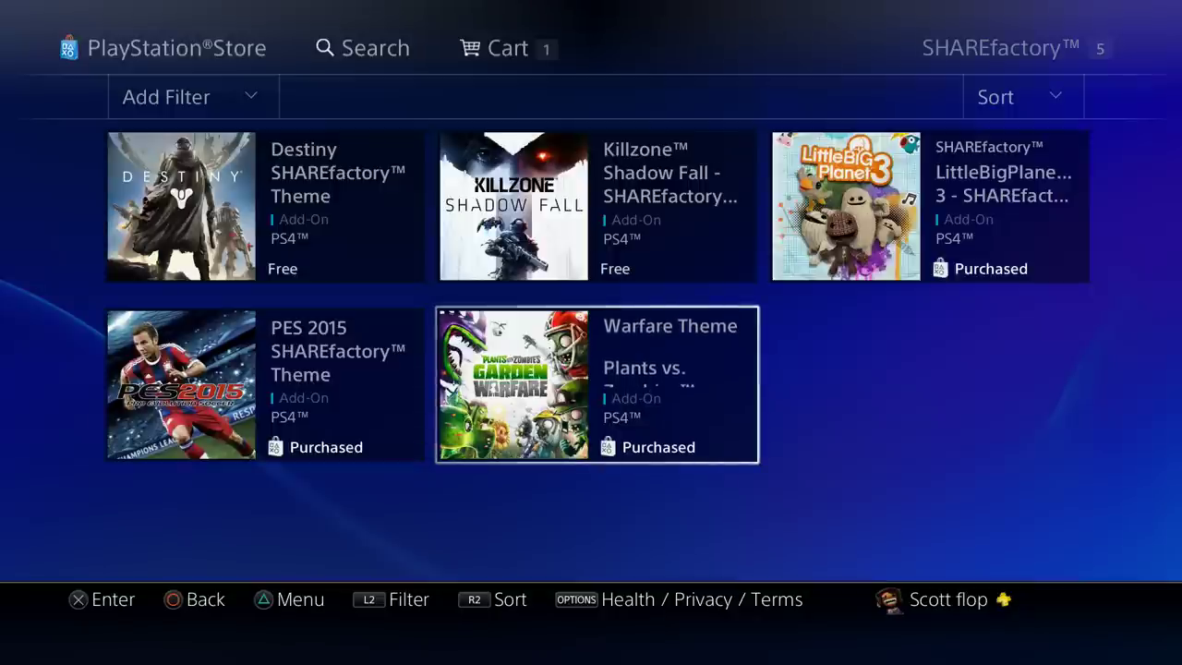
key(Escape)
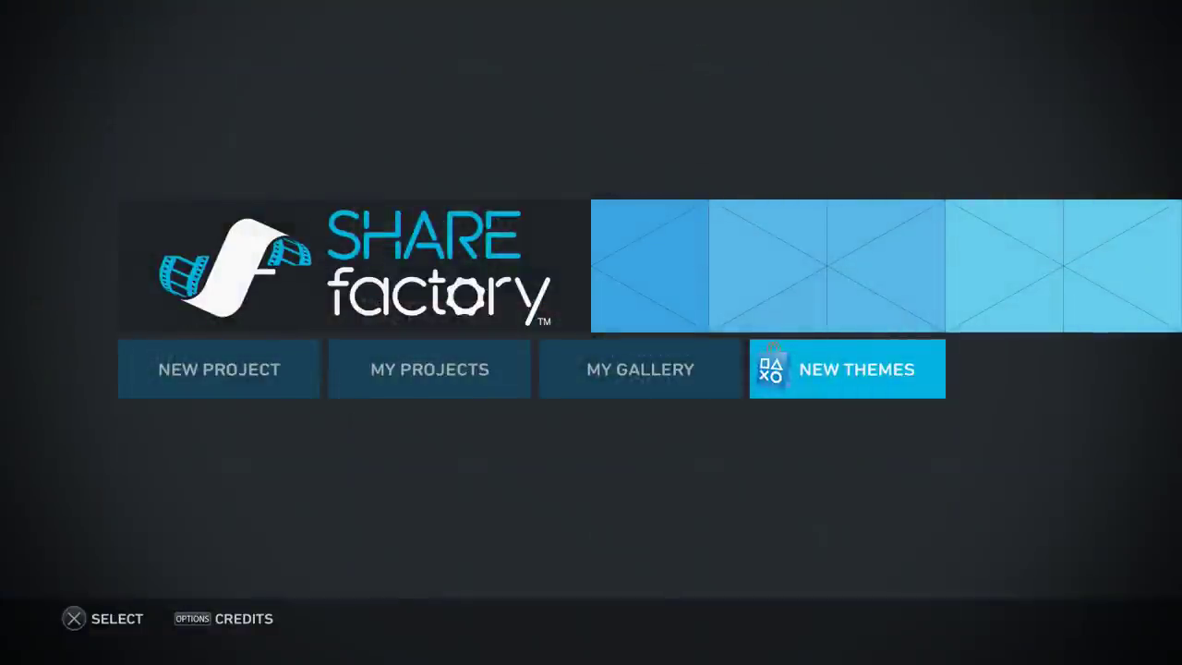
- Dismiss the power options and start a new project to choose a theme
key(super)
key(Escape)
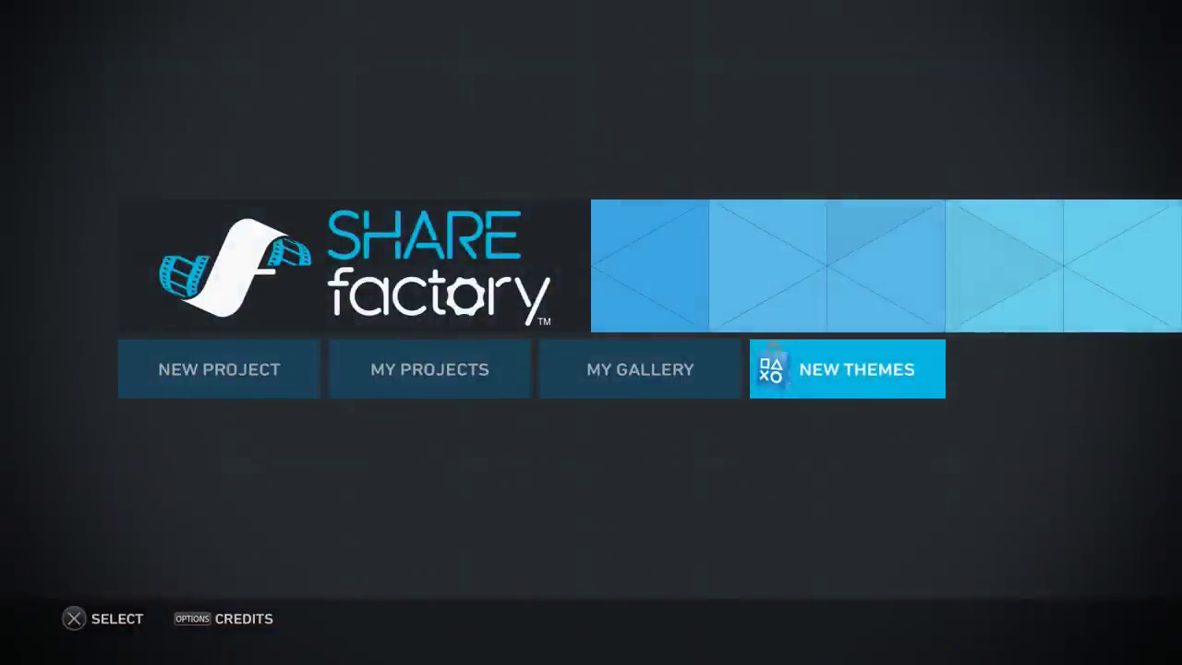
key(Left)
key(Left)
key(Left)
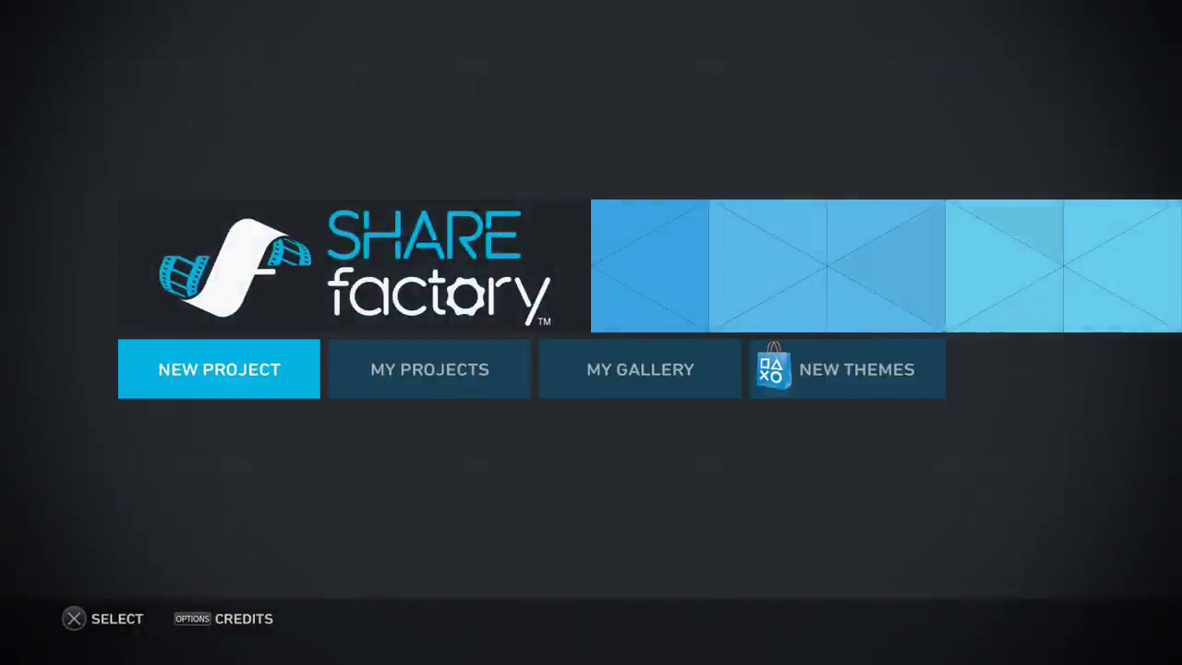
key(Return)
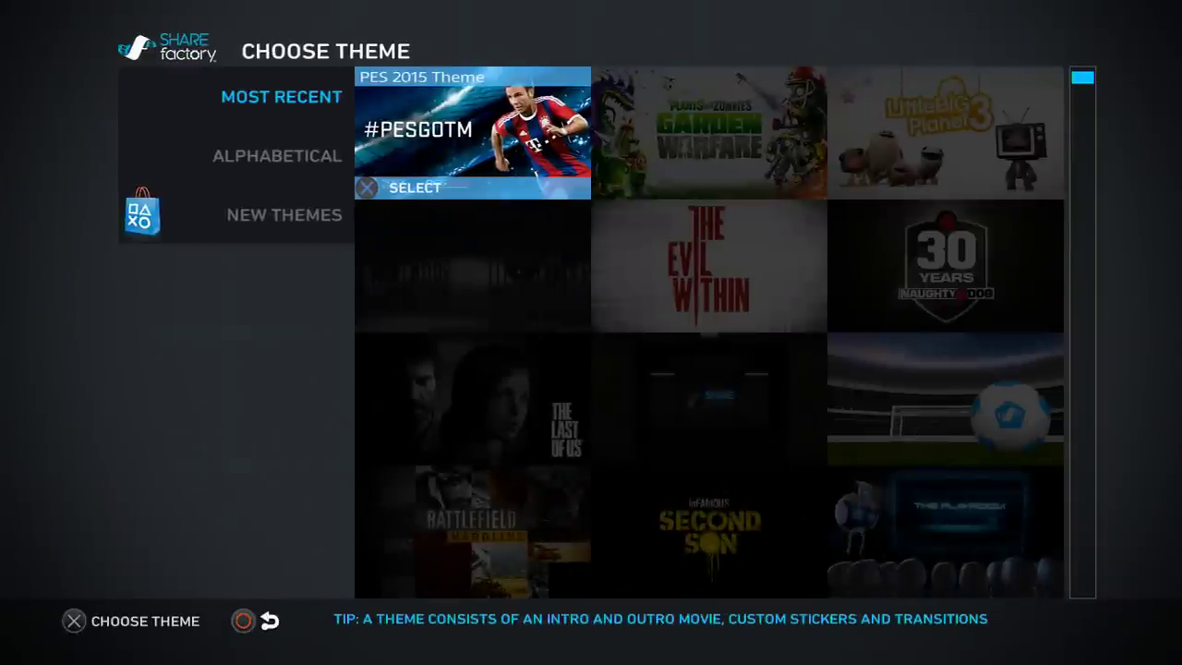
- Preview The Evil Within, Shooter, Battlefield Hardline, Second Son, Playroom and The Last of Us themes
key(Right)
key(Down)
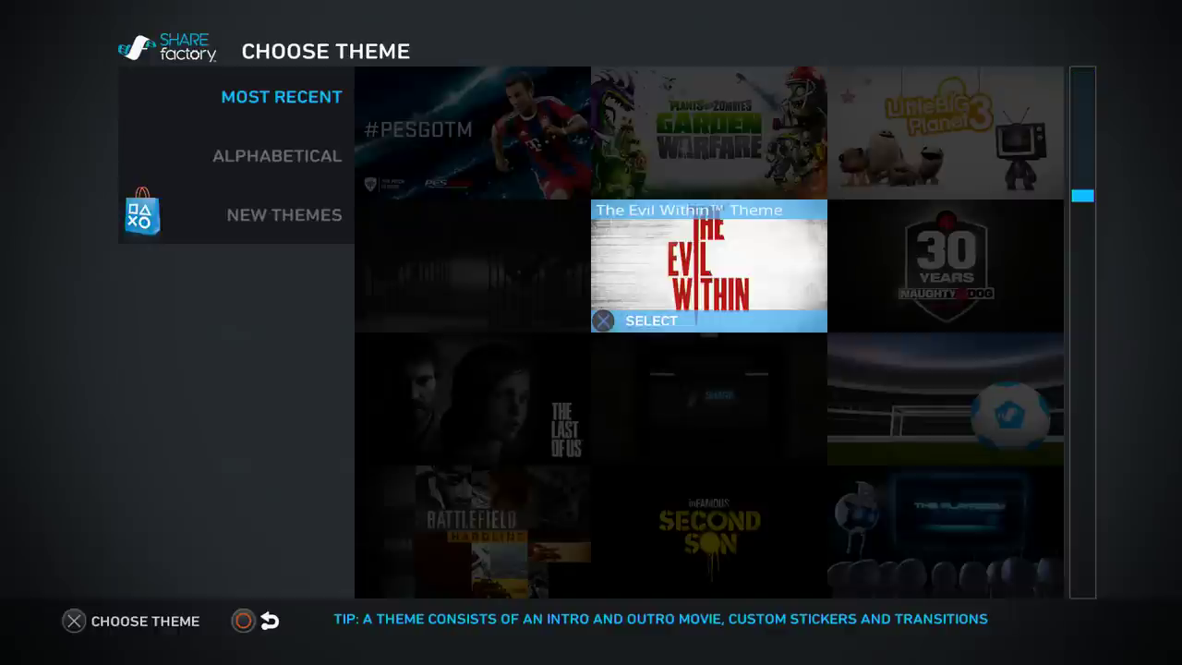
key(Down)
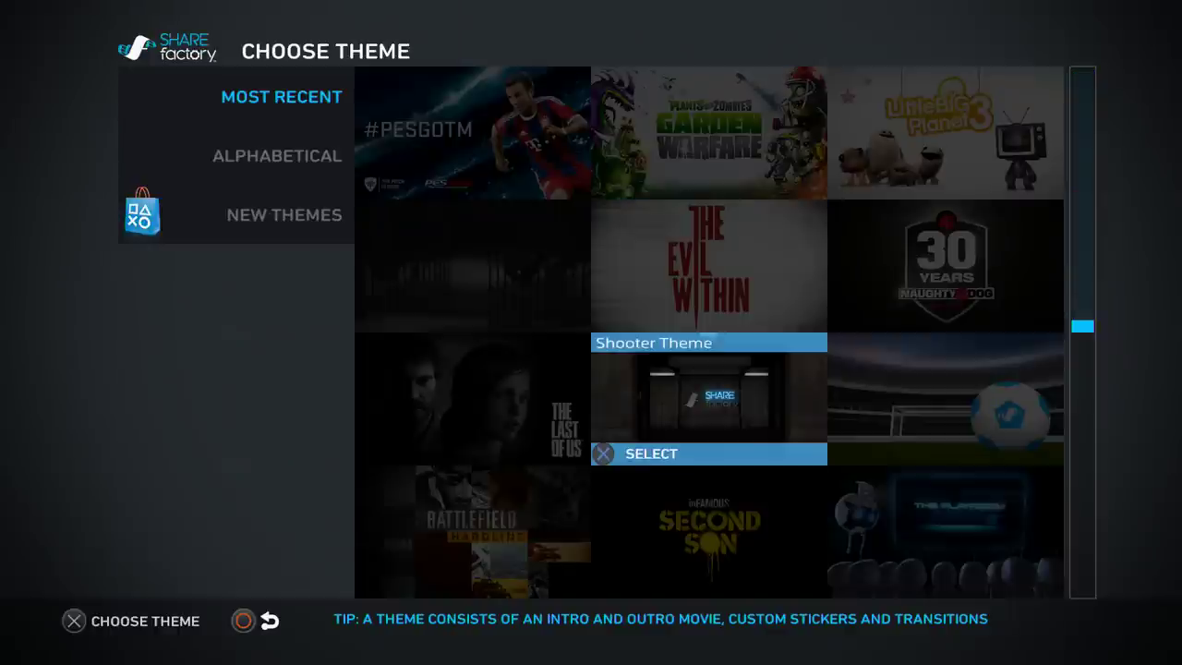
key(Left)
key(Down)
key(Right)
key(Right)
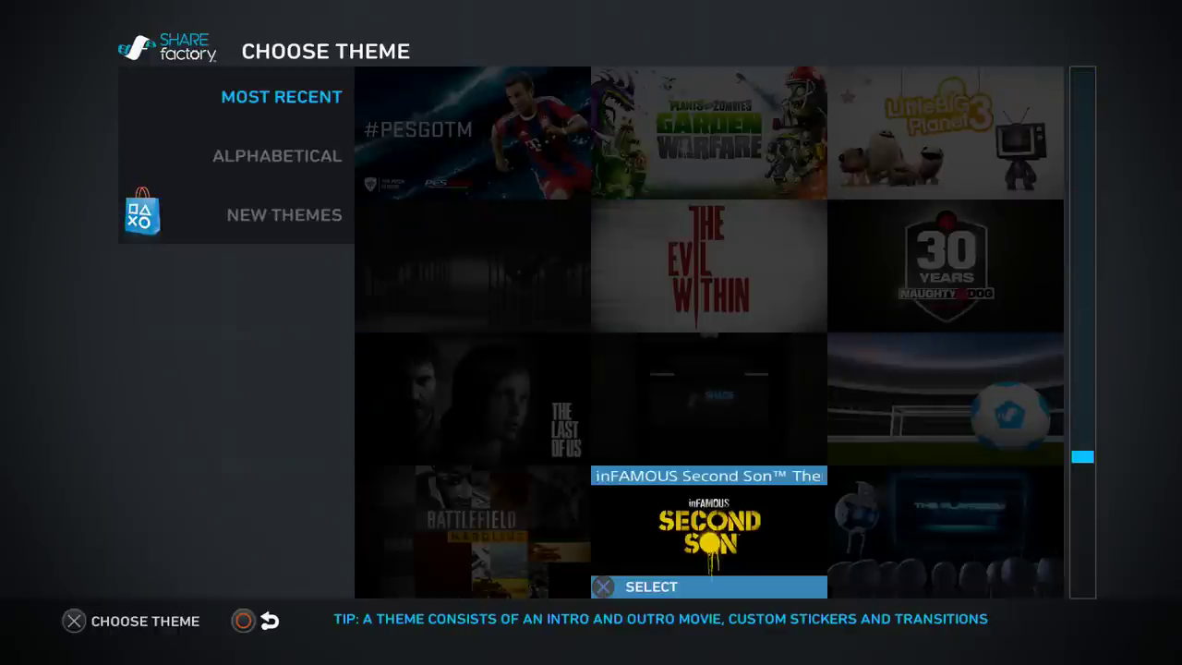
key(Left)
key(Left)
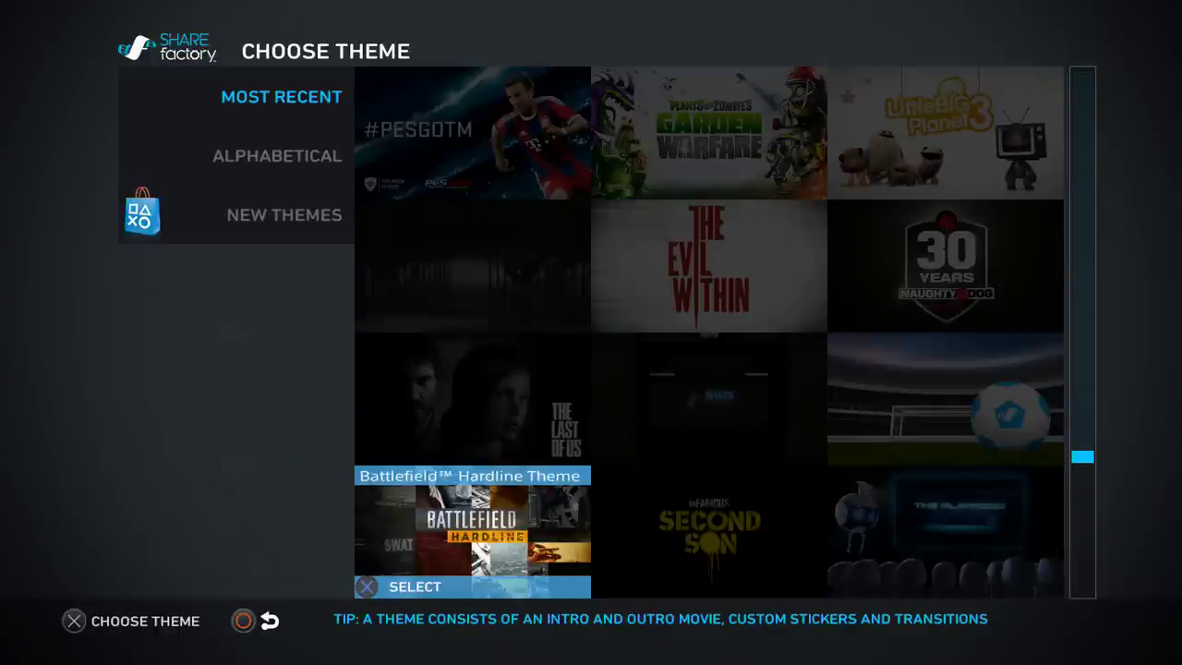
key(Up)
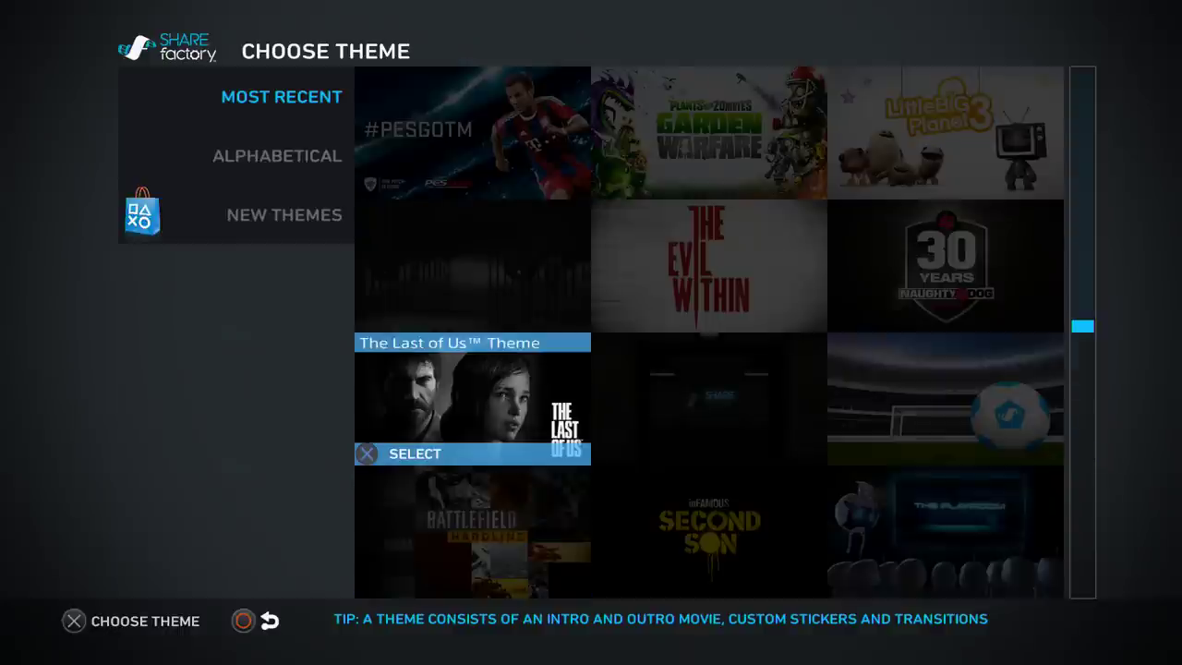
- Check the Soccer, Naughty Dog, PES 2015 and PlayStation 4 themes
key(Right)
key(Right)
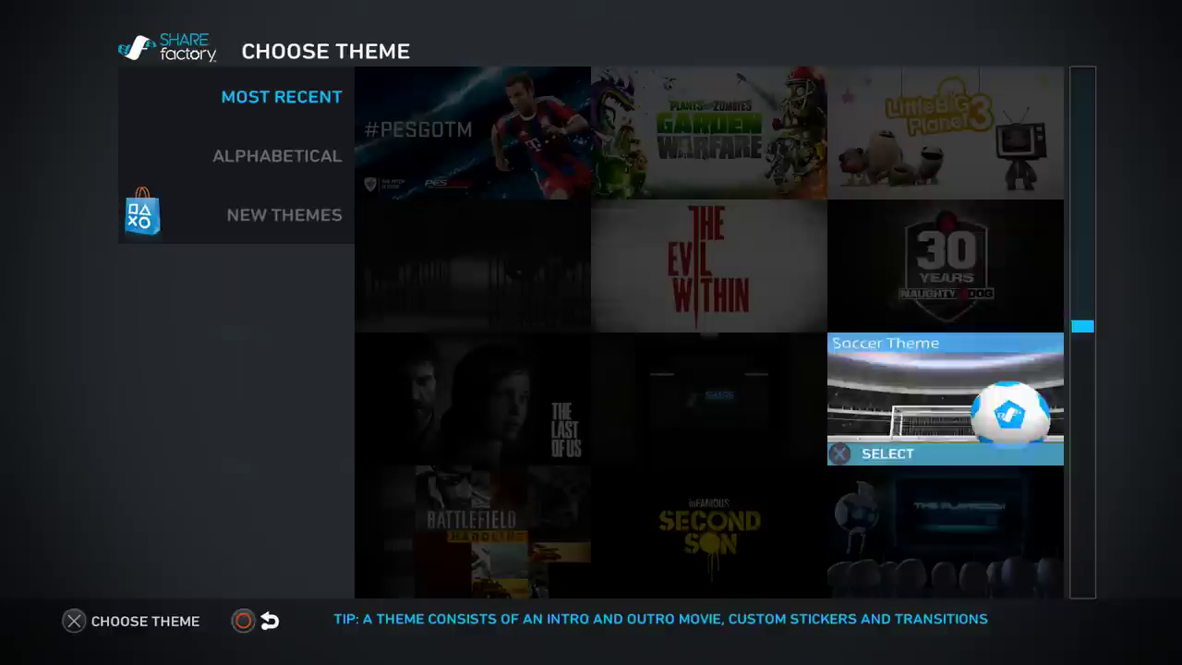
key(Up)
key(Left)
key(Left)
key(Up)
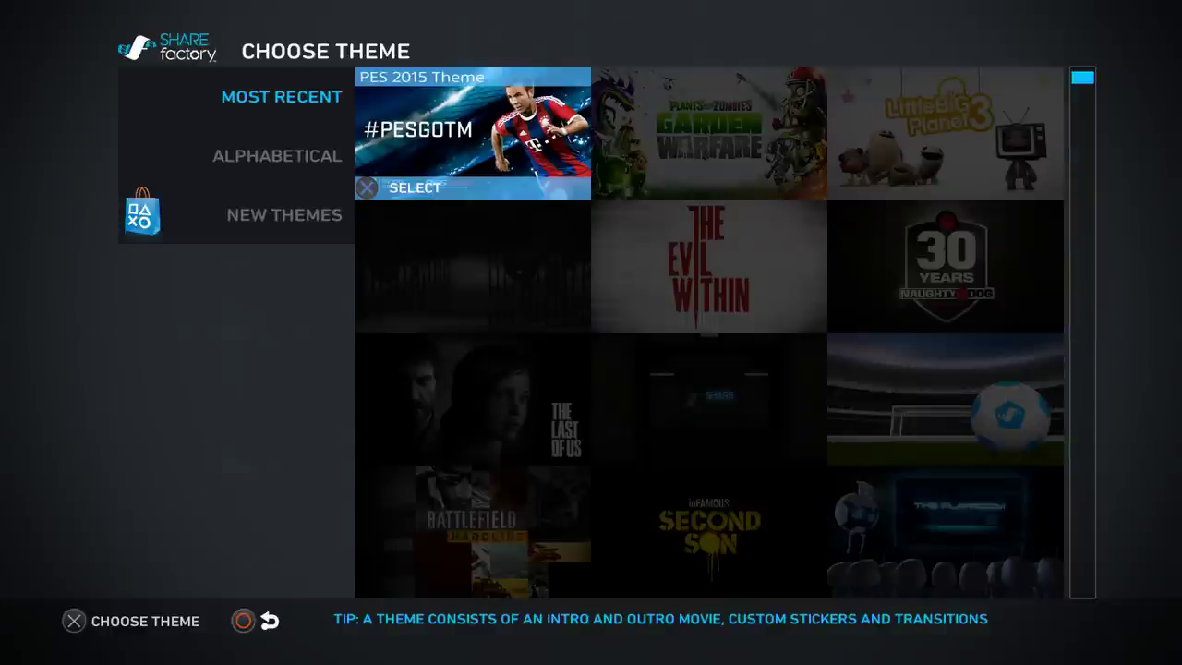
key(Down)
key(Down)
key(Down)
key(Down)
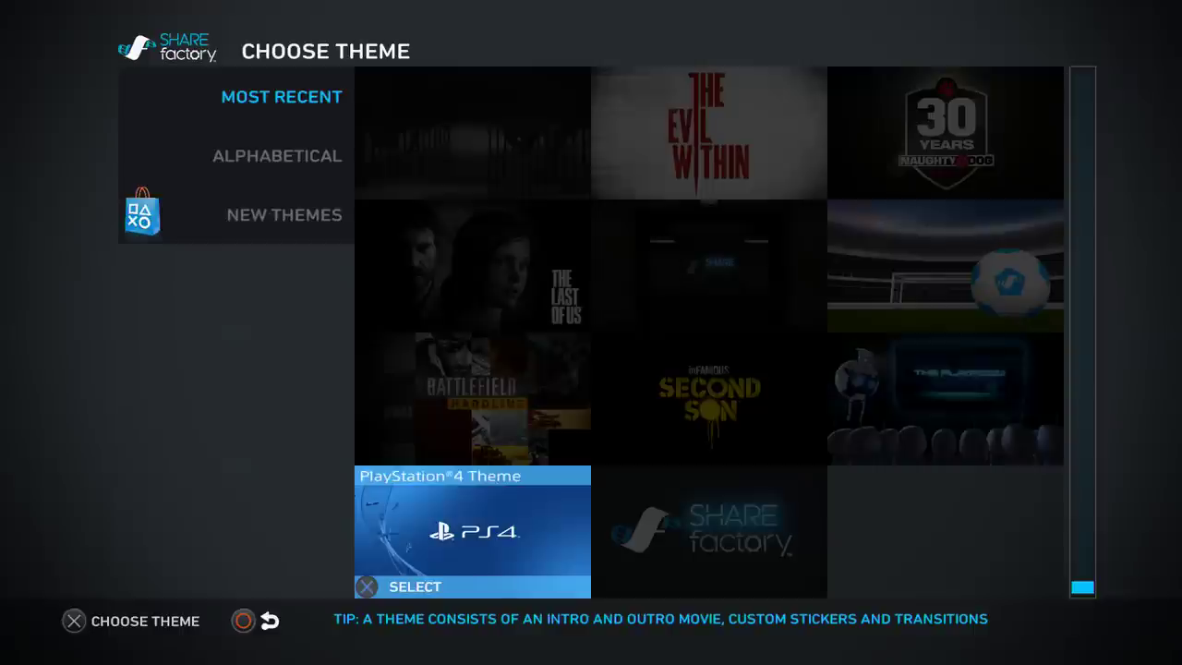
key(Up)
key(Up)
key(Up)
key(Up)
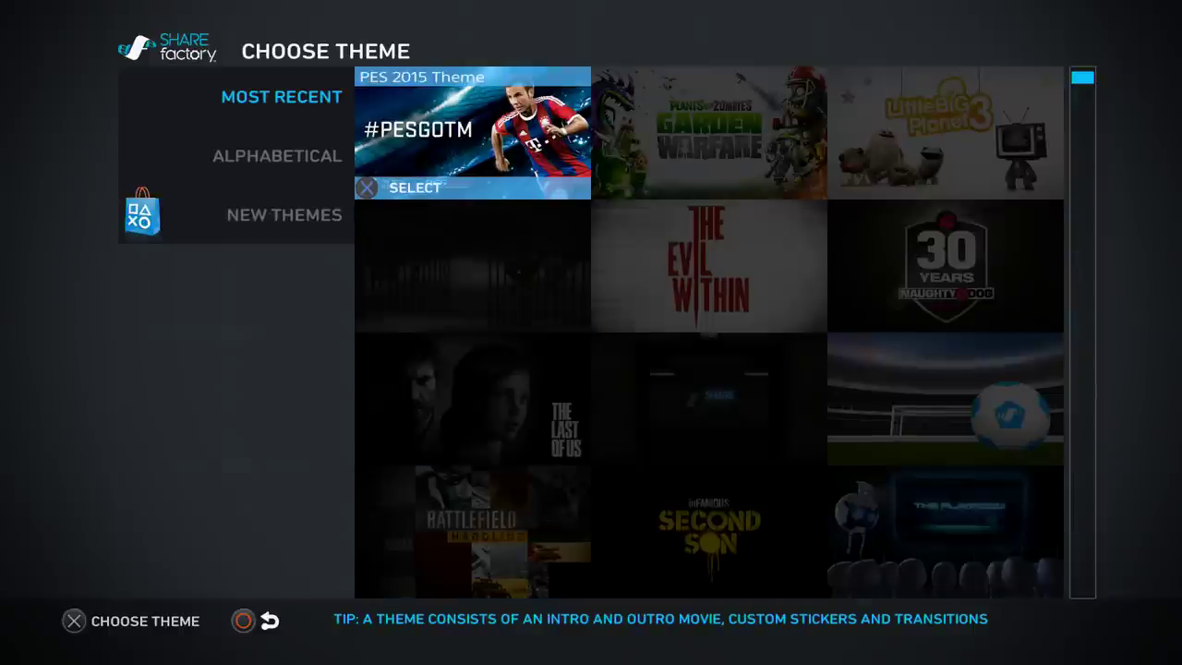
- Open the Battlefield Hardline theme's clips and move to its Title clip
key(Down)
key(Down)
key(Down)
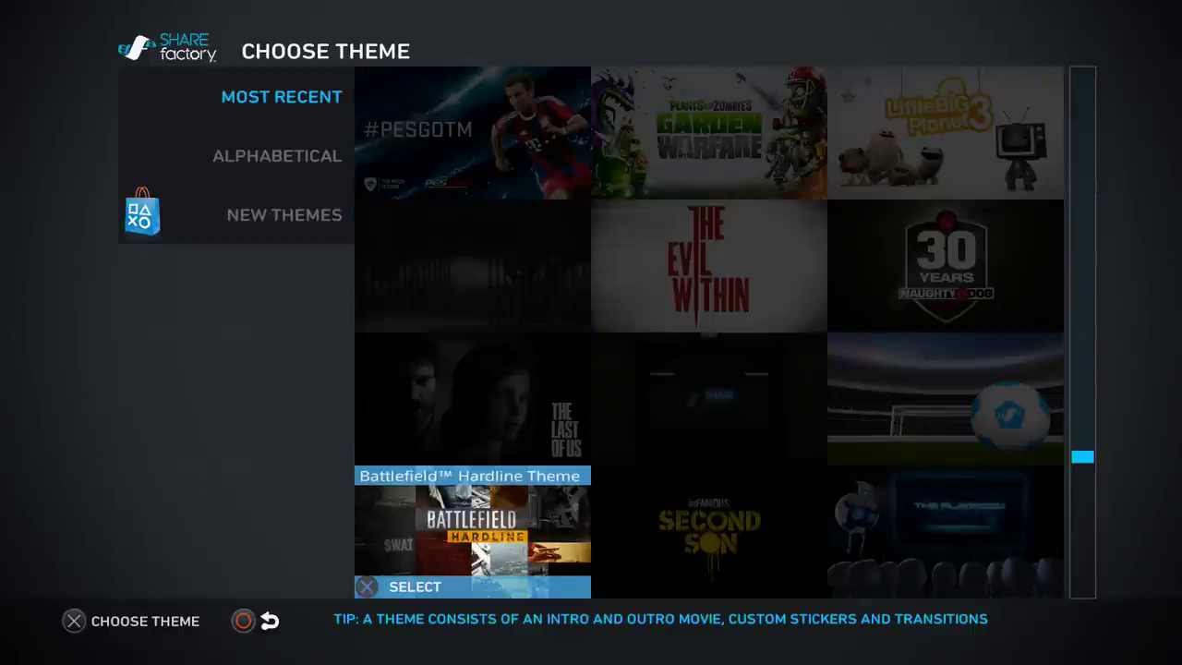
key(Right)
key(Right)
key(Left)
key(Left)
key(Return)
key(Right)
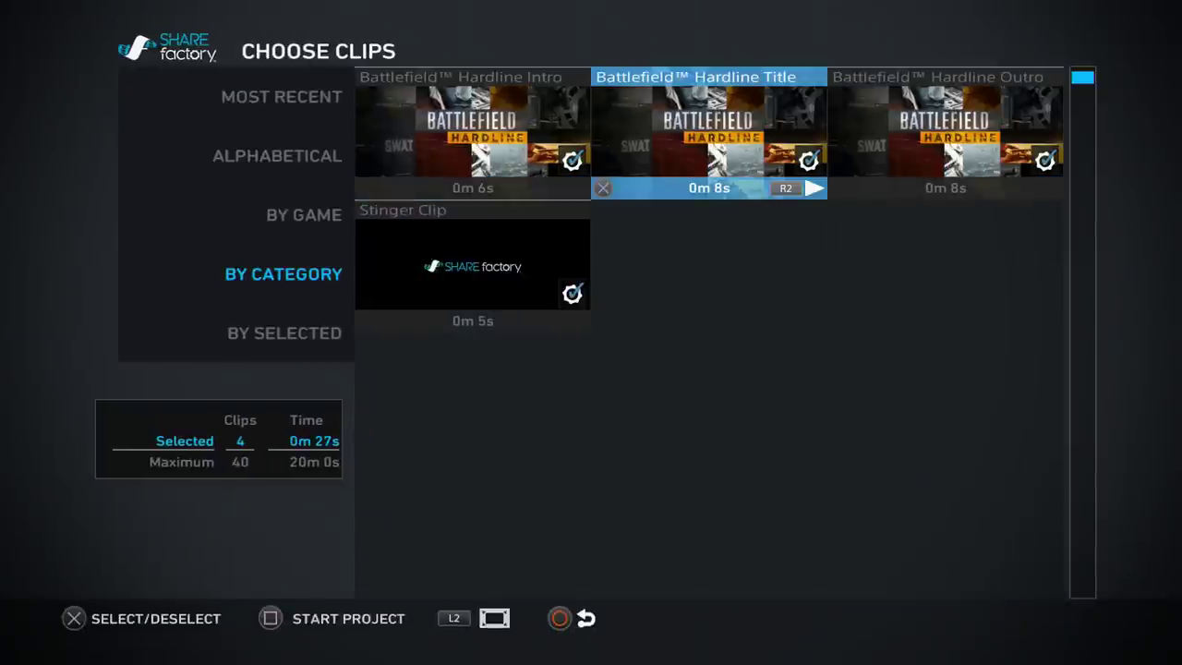
key(space)
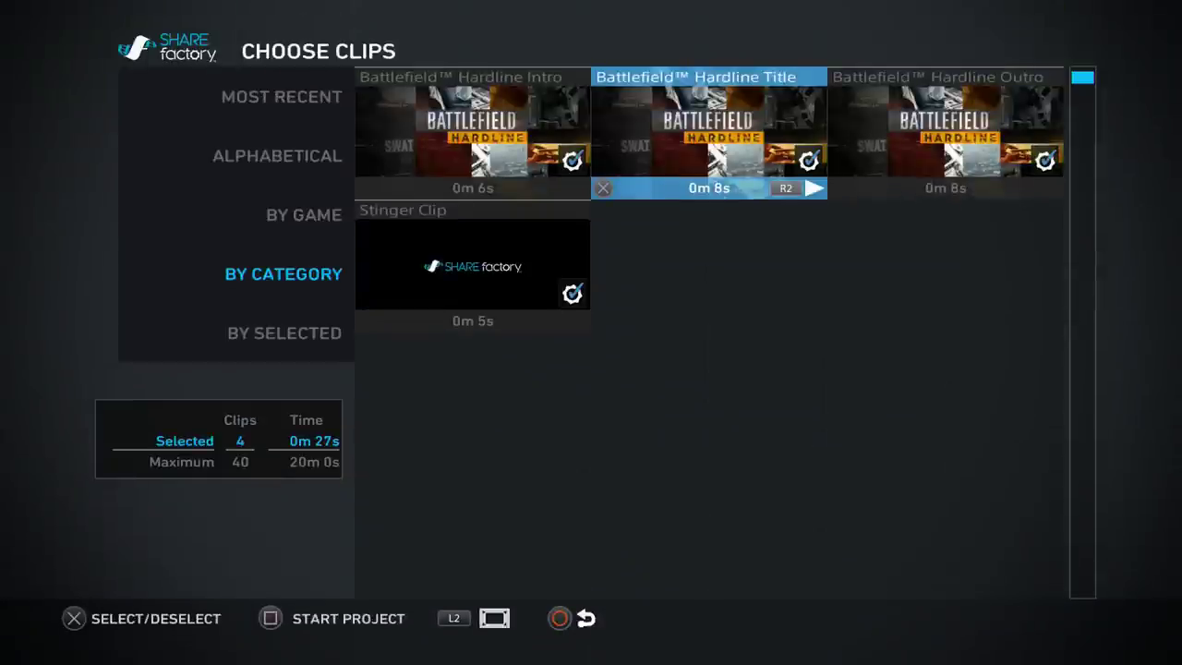
- Return to theme choice and open the LittleBigPlanet 3 theme's clips
key(Return)
key(Down)
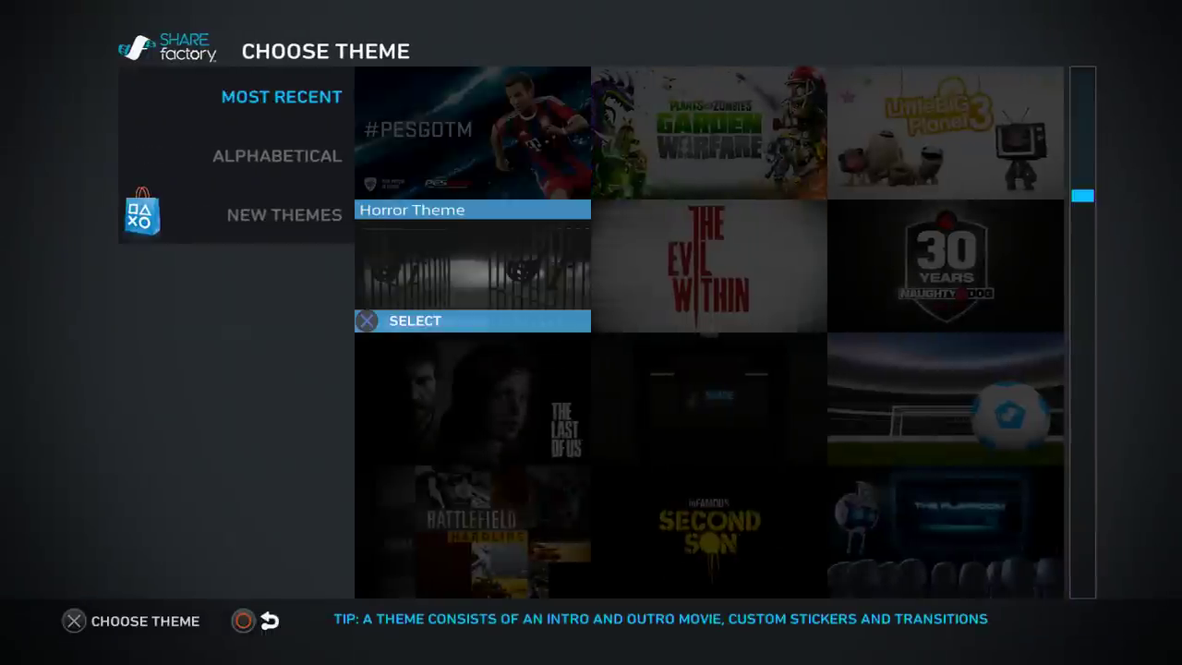
key(Down)
key(Right)
key(Up)
key(Up)
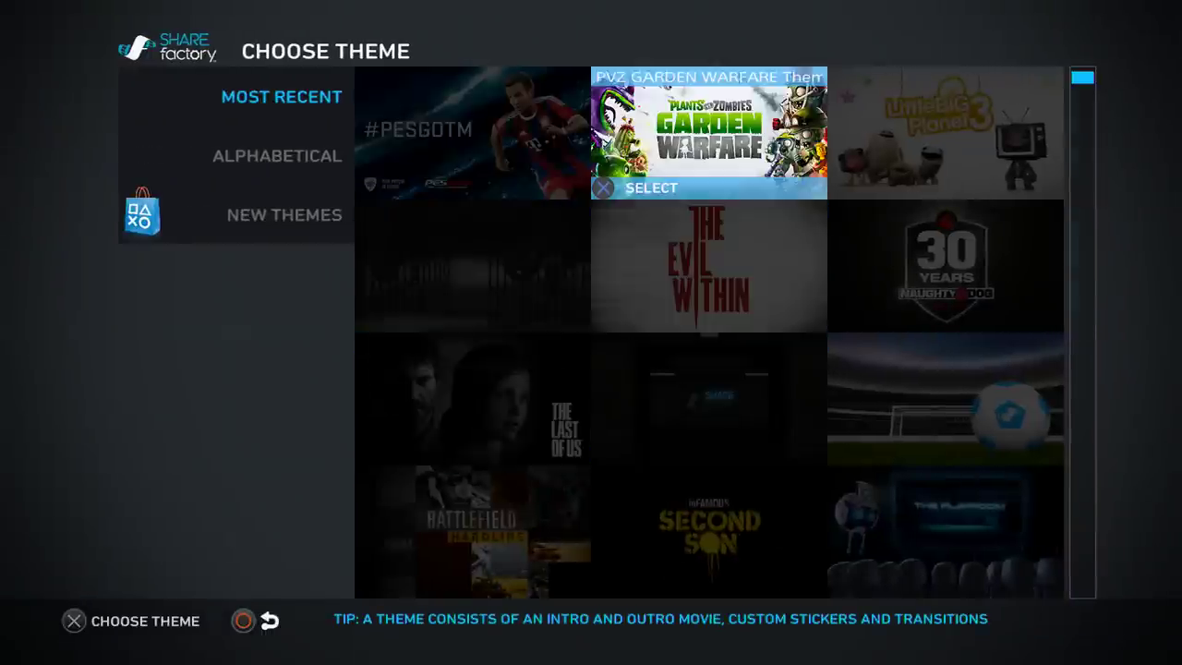
key(Right)
key(Return)
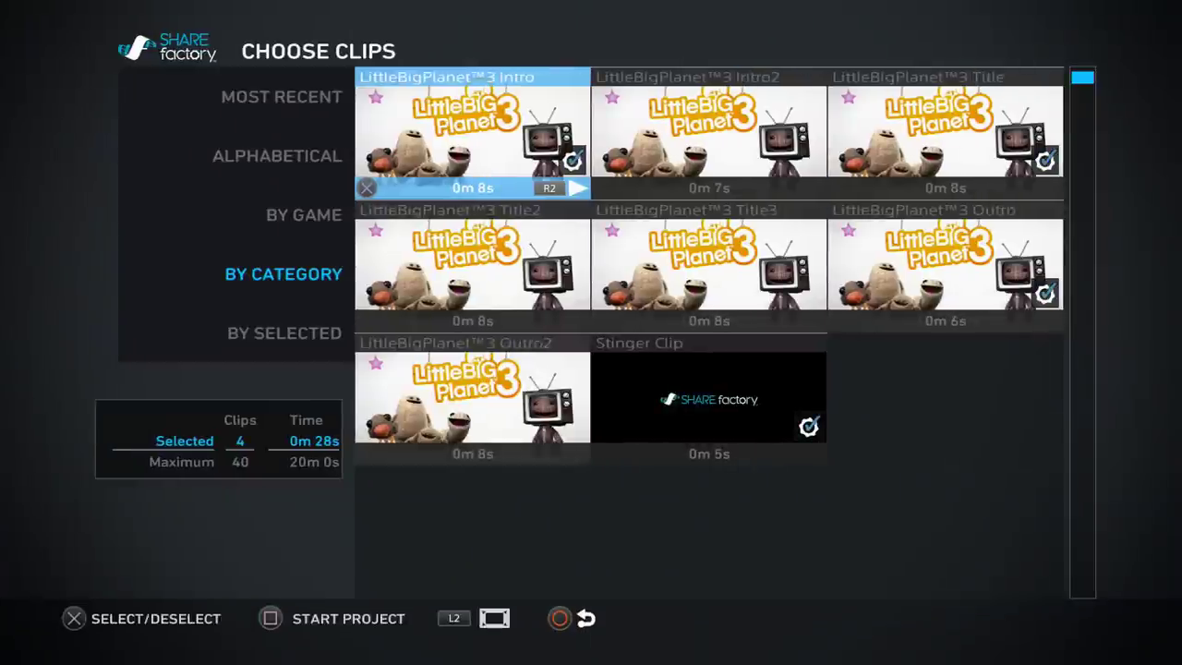
- Deselect the LittleBigPlanet 3 Intro clip, leaving 3 clips, and return to theme choice
key(Right)
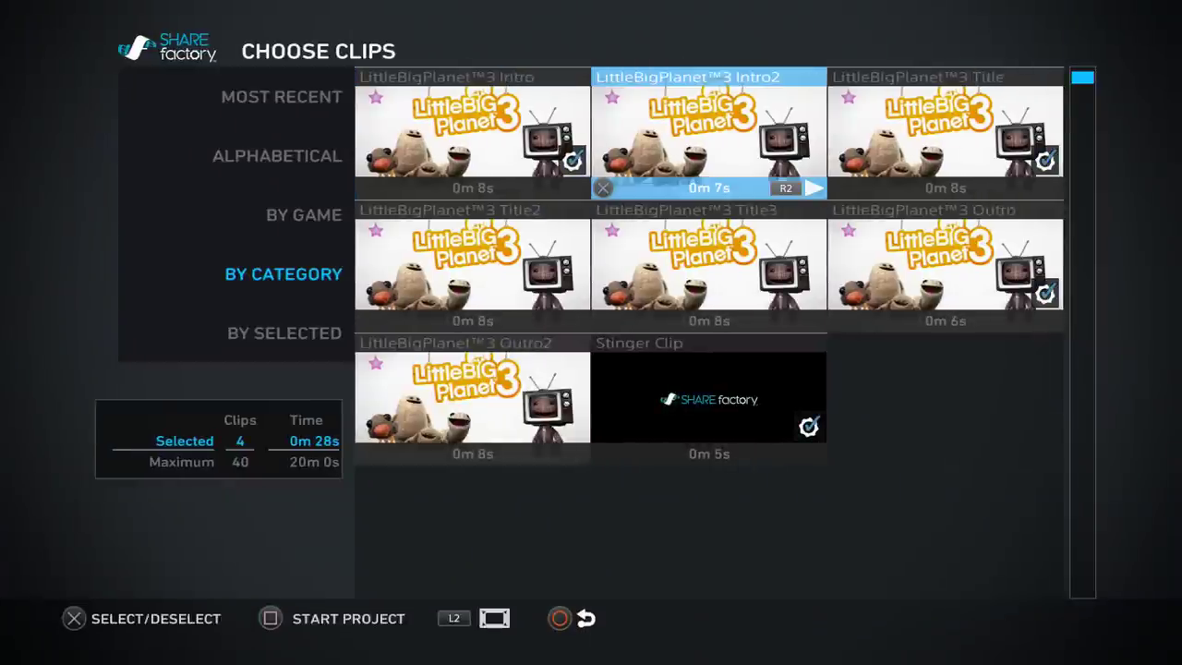
key(Left)
key(Return)
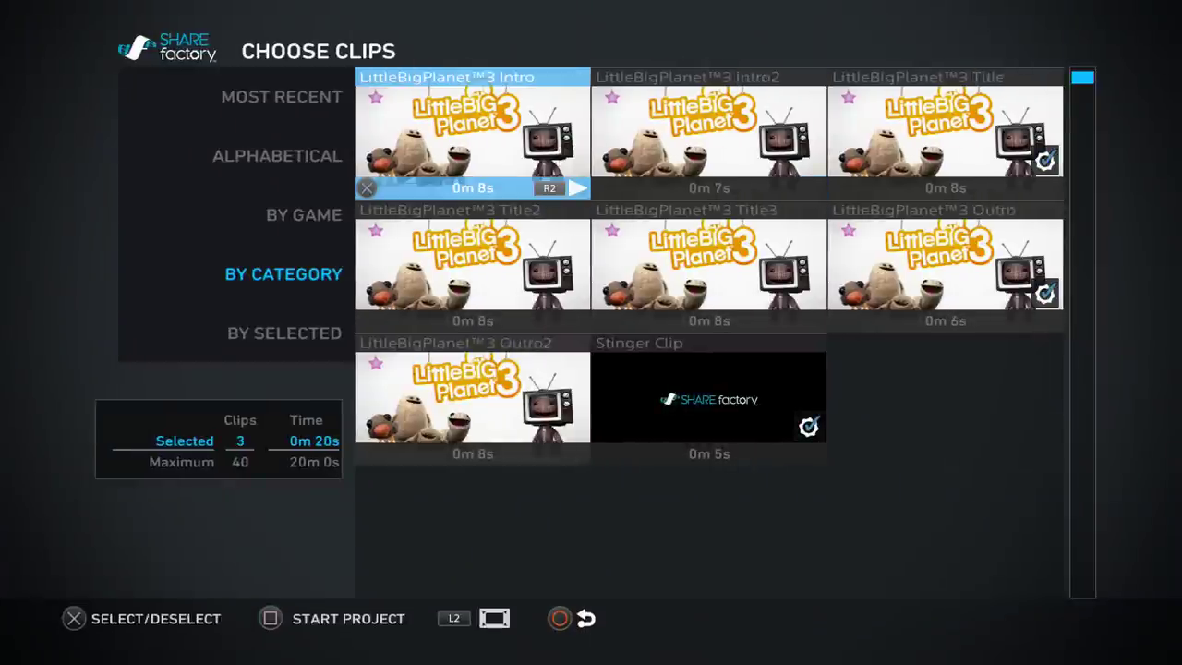
key(s)
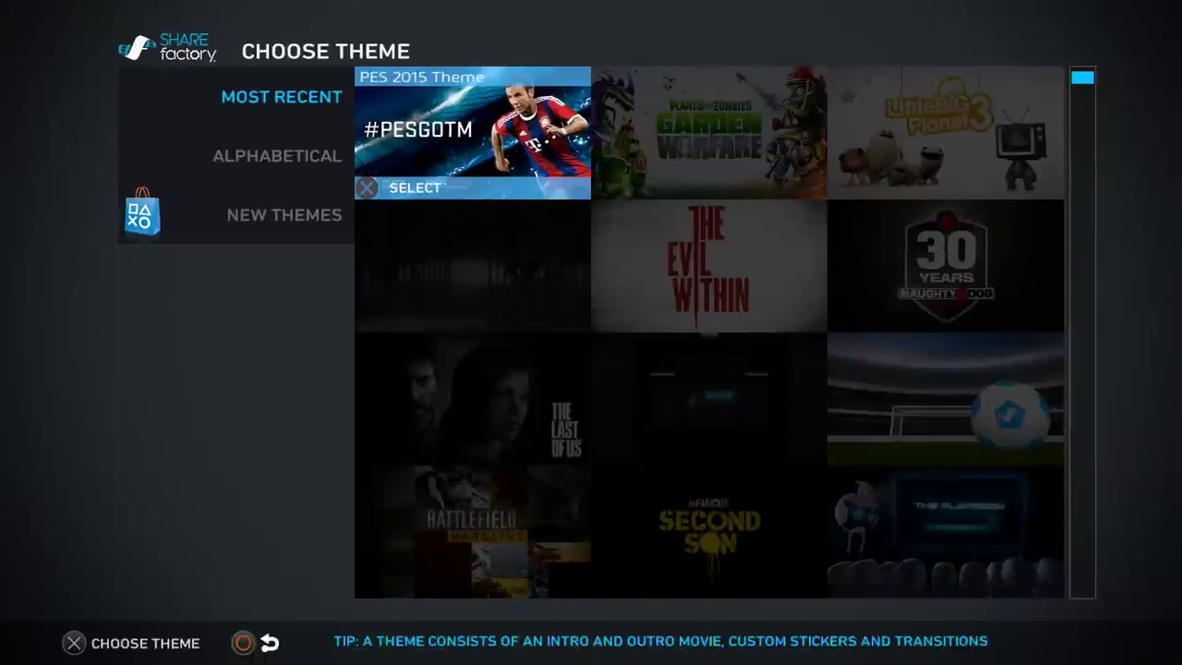
key(Right)
key(Right)
key(Return)
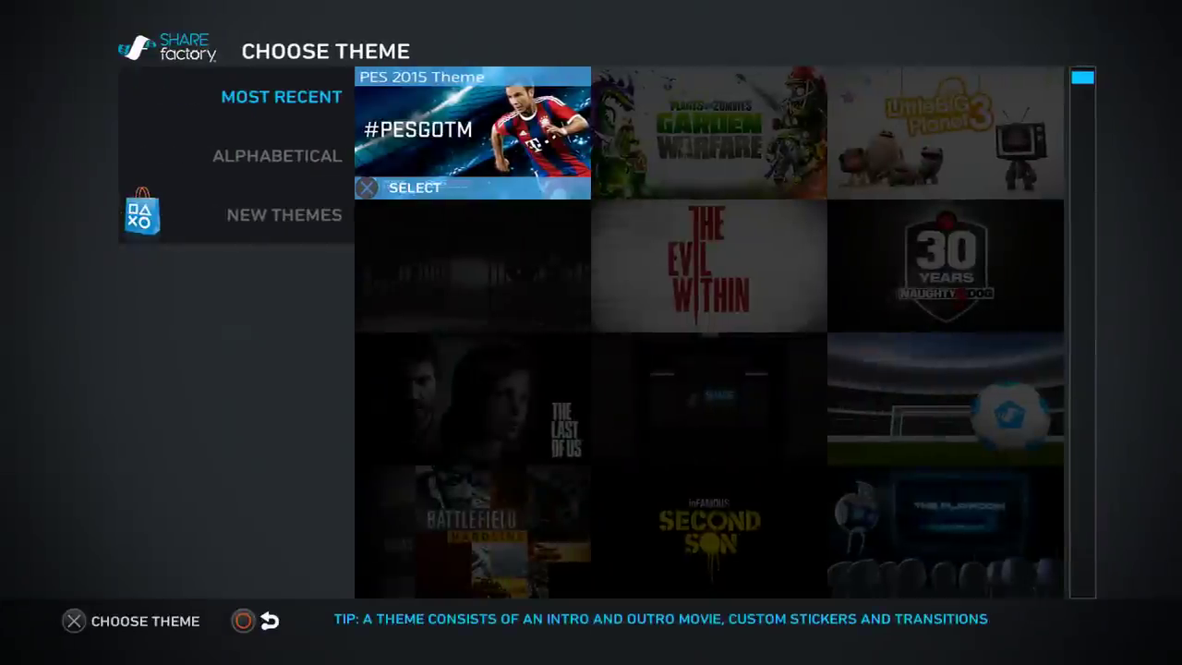
key(Left)
key(Right)
key(Down)
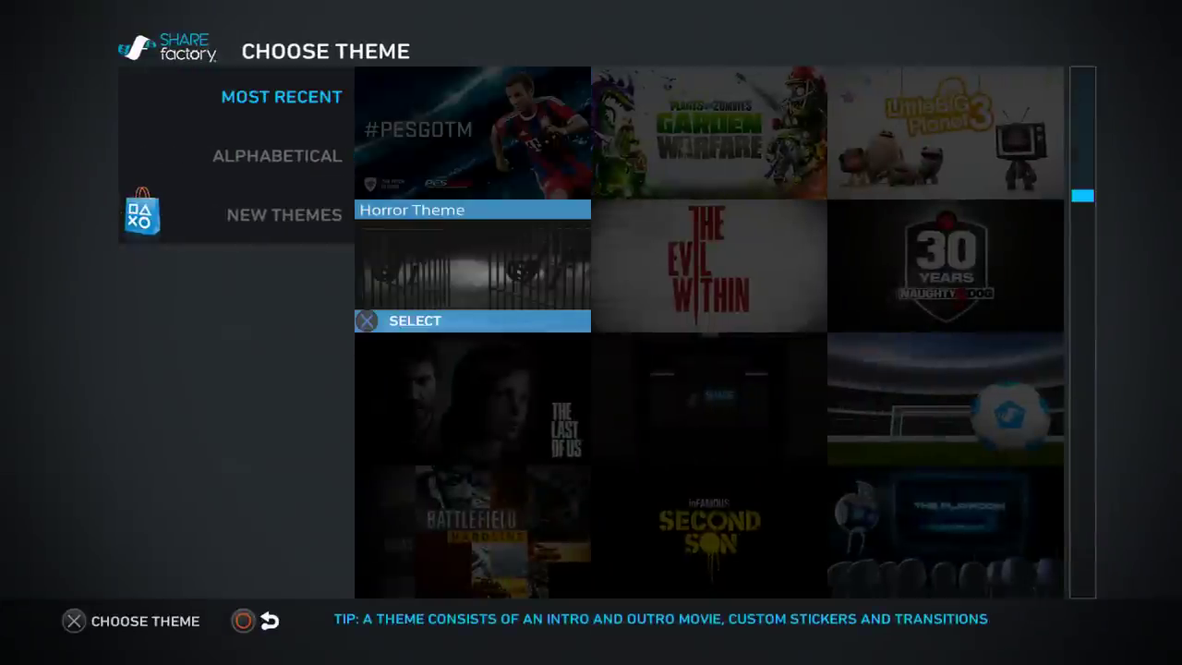
- Open the Horror Theme's clips, deselect Horror Intro, and play a preview
key(Return)
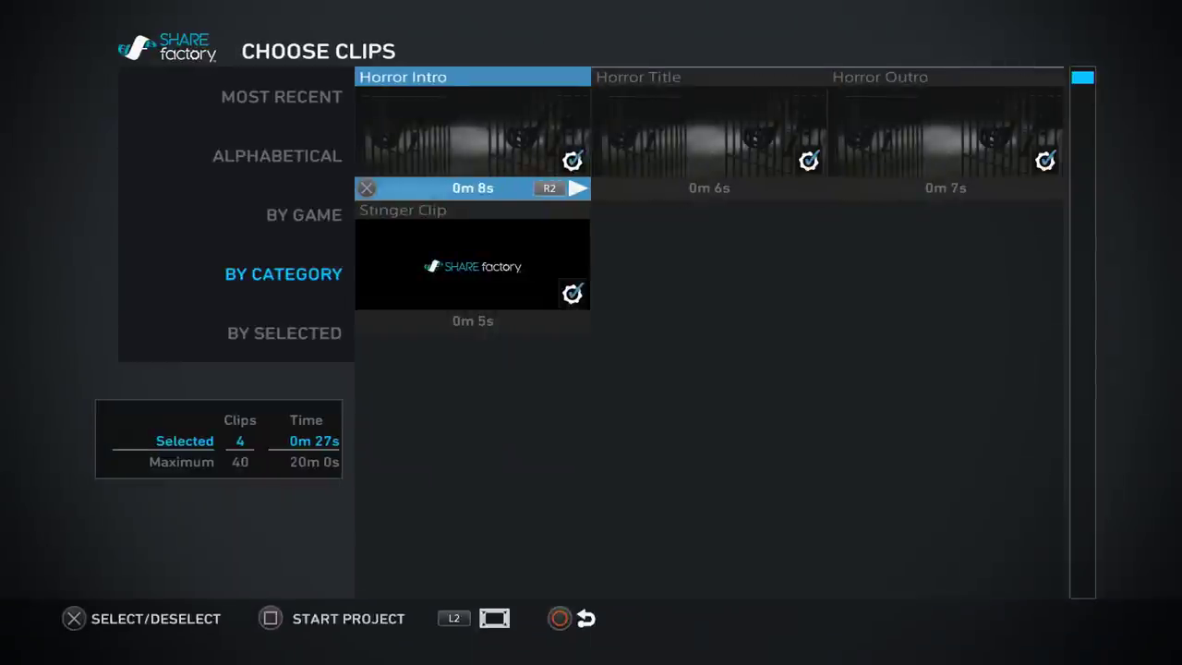
key(Return)
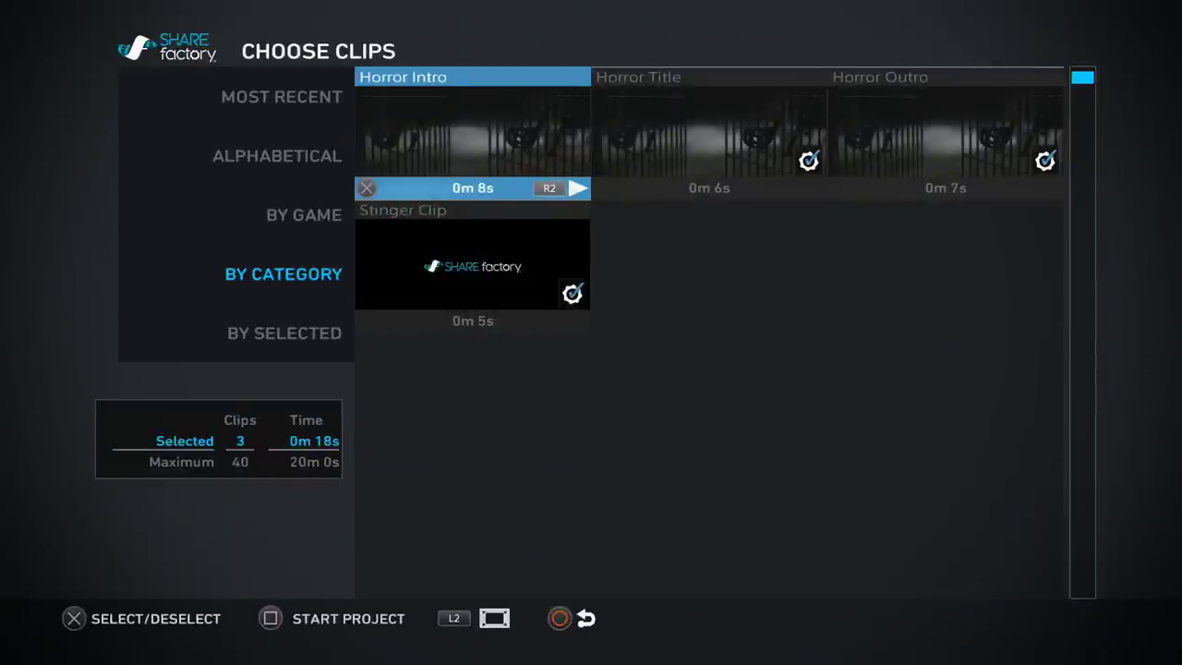
key(r)
key(Return)
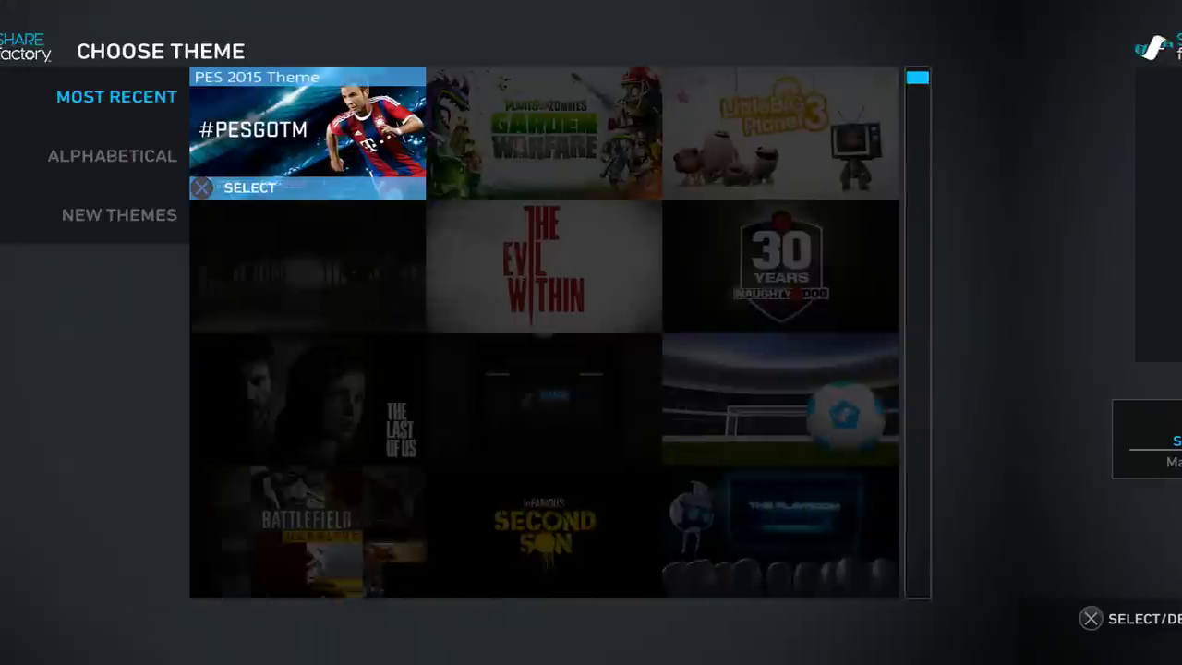
key(Right)
key(Down)
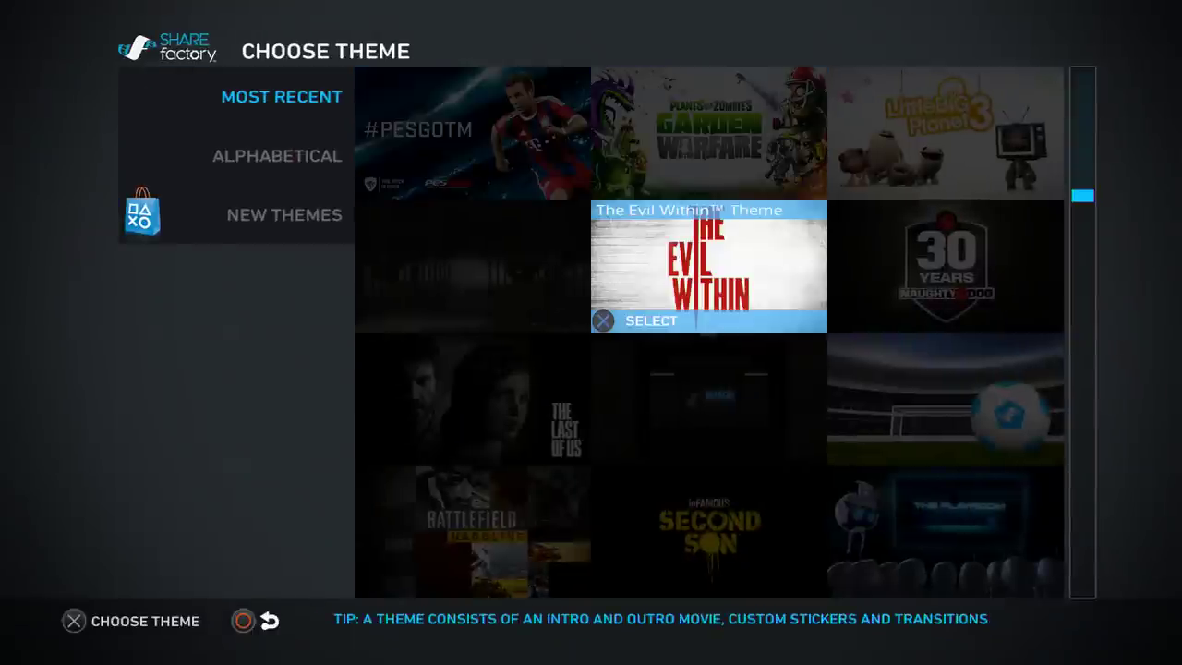
key(Return)
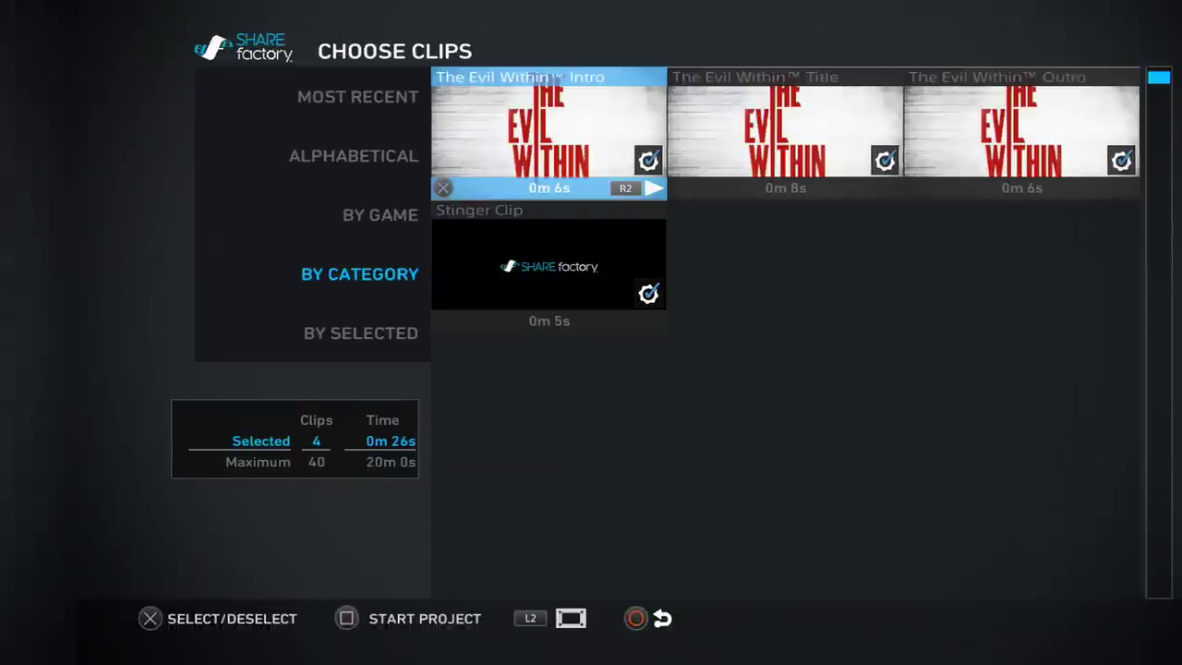
click(708, 132)
click(709, 398)
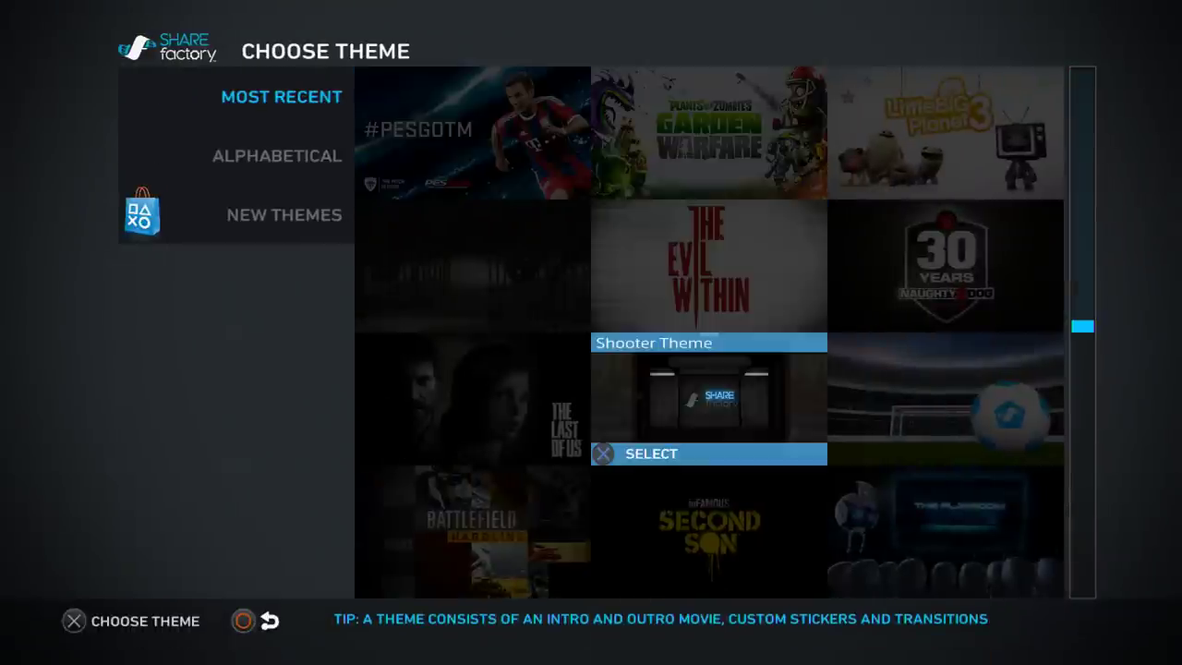
click(945, 398)
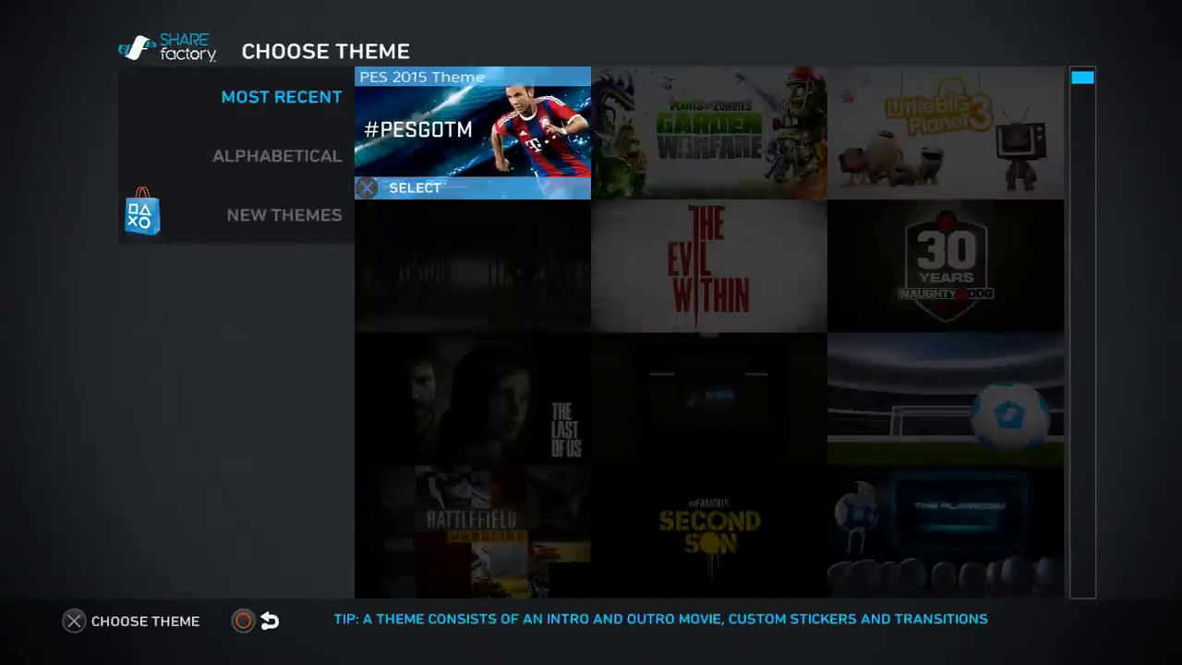
key(Down)
key(Down)
key(Down)
key(Down)
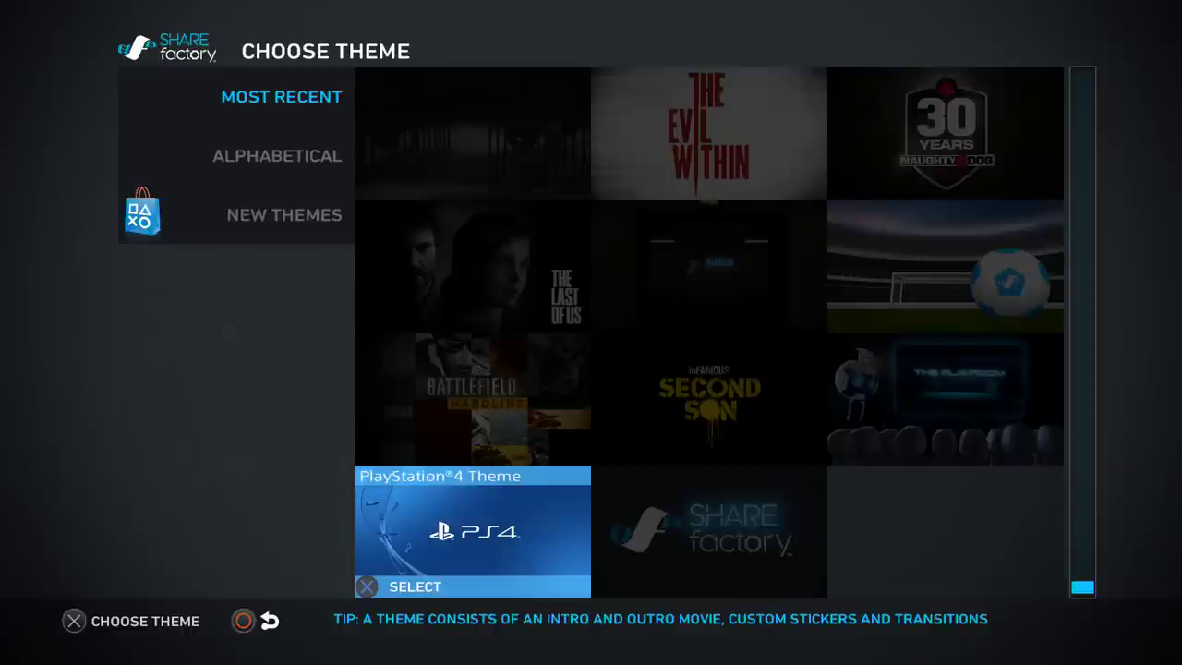
key(Up)
key(Up)
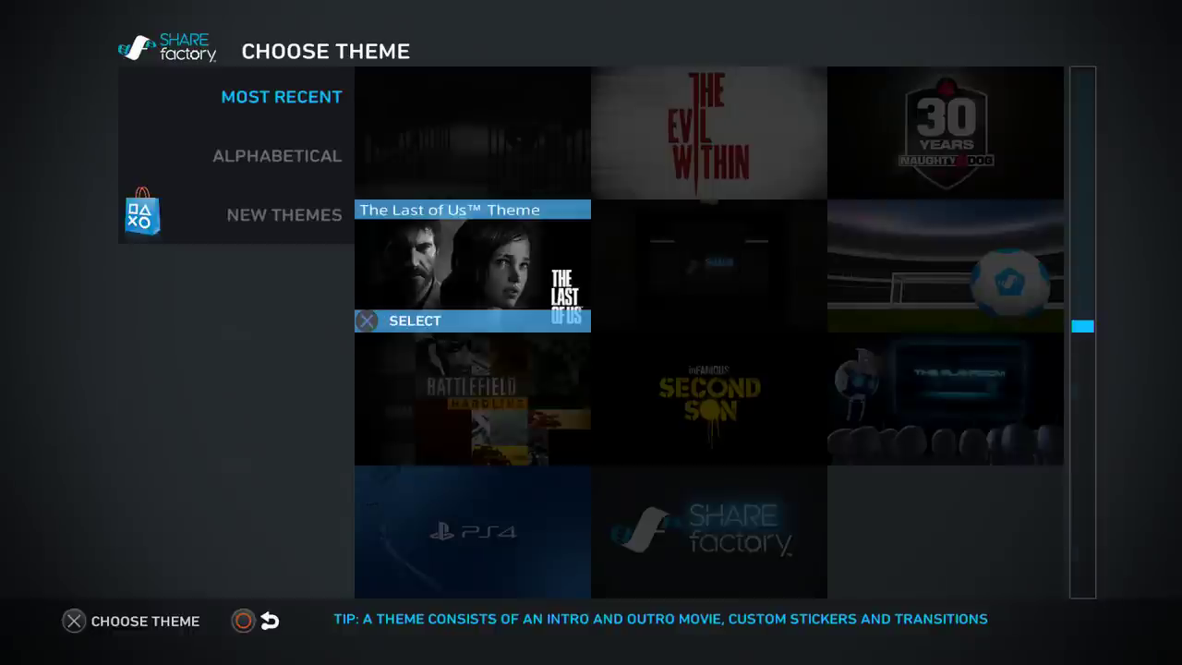
key(Return)
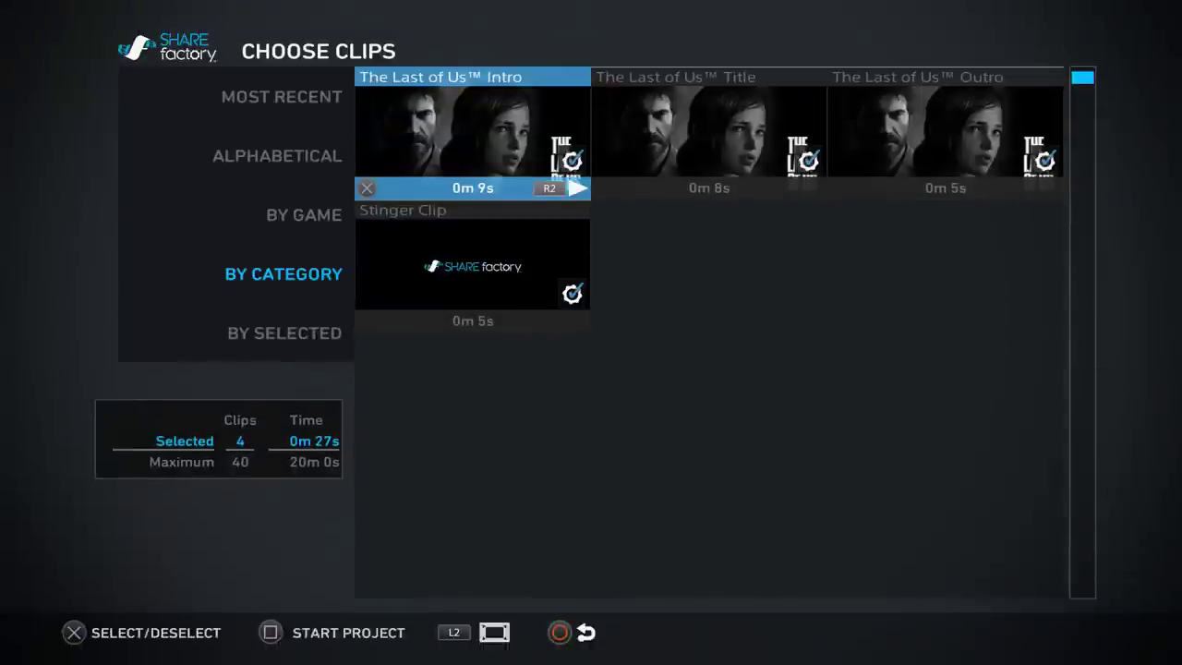
key(Return)
key(Down)
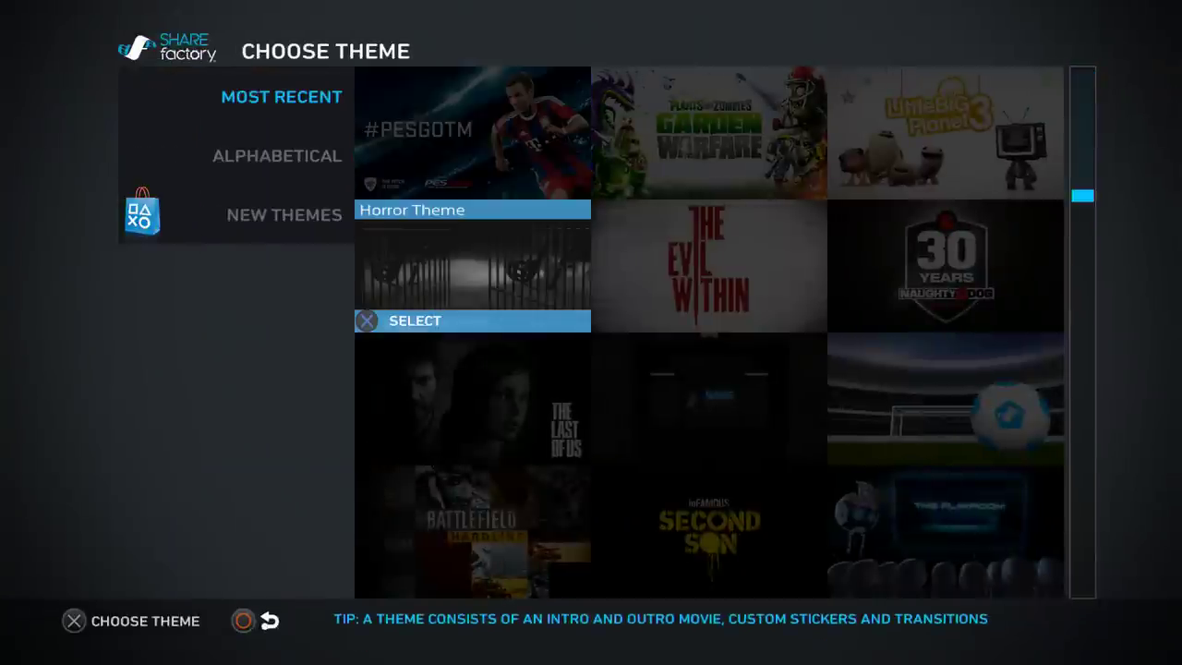
key(Right)
key(Right)
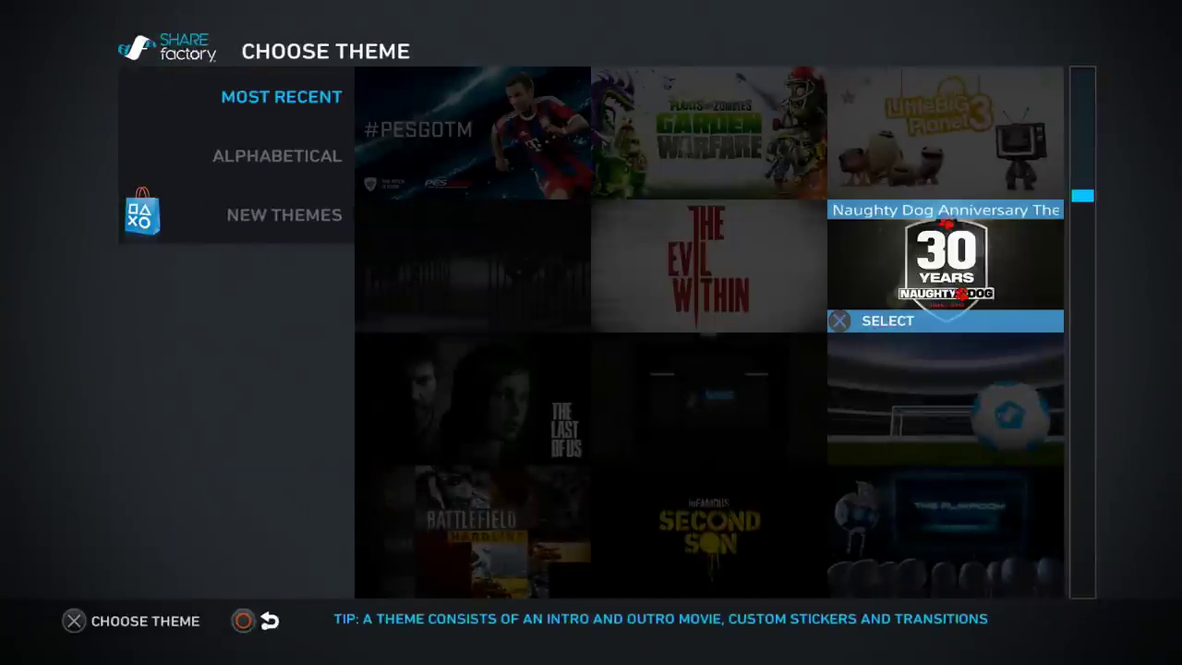
key(Return)
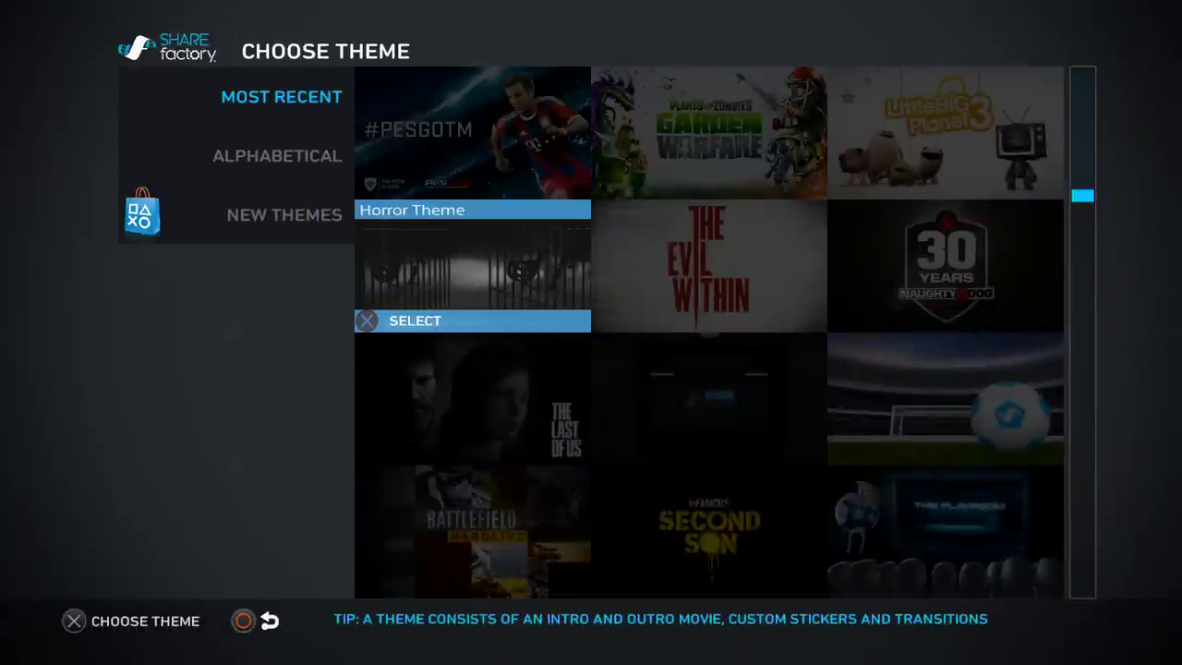
key(Right)
key(Down)
key(Up)
key(Up)
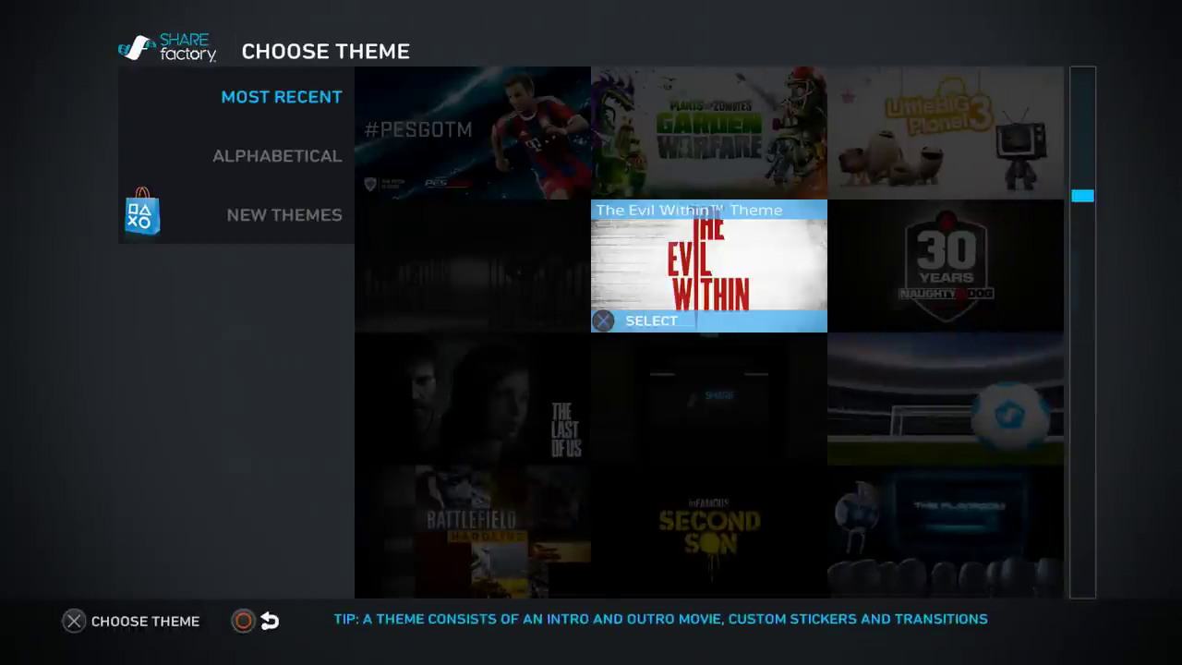
key(Right)
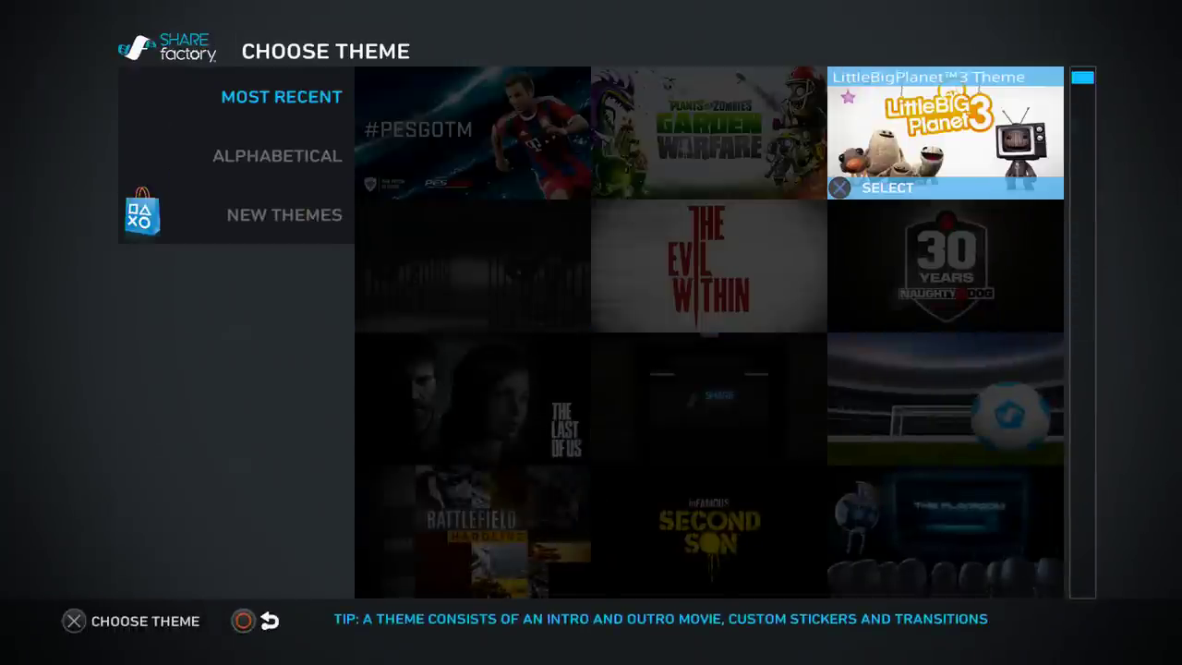
key(Left)
key(Return)
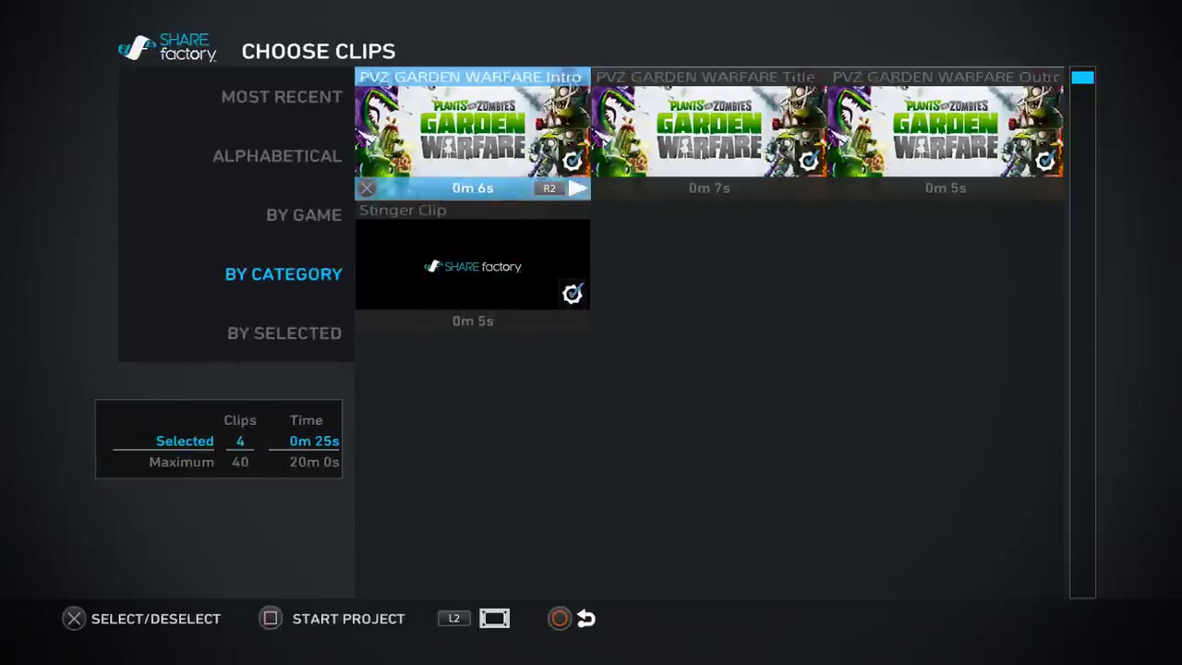
key(r)
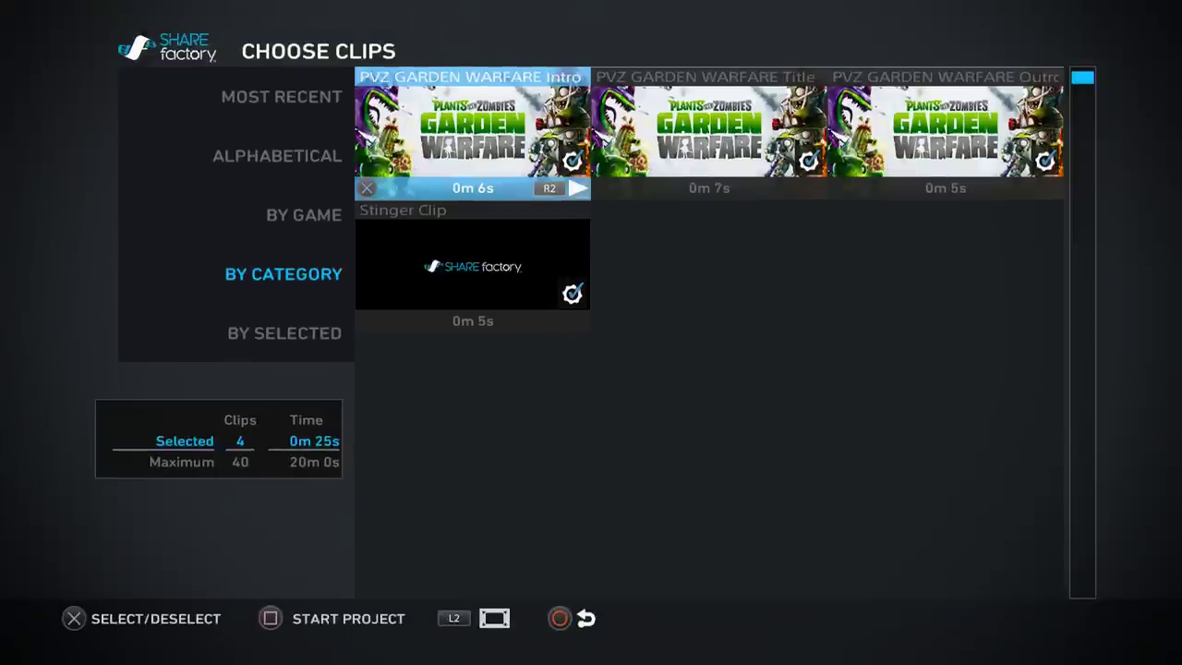
key(Return)
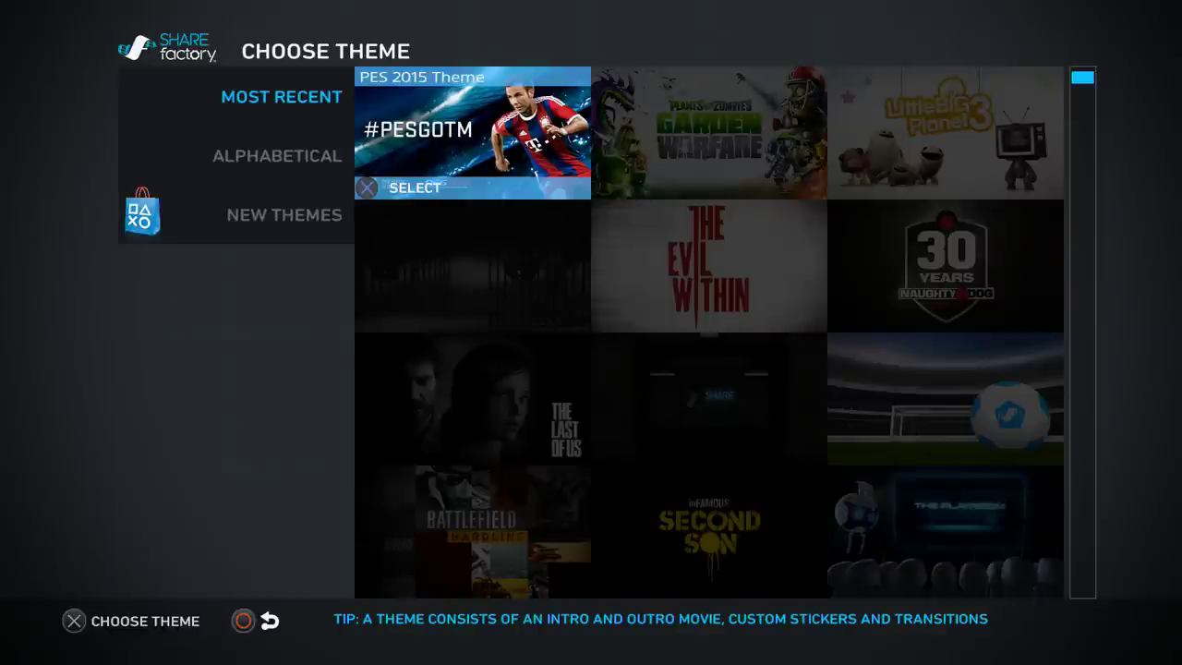
- Go to the PS4 home screen, glance at SHAREfactory's overview, and move to Settings
key(super)
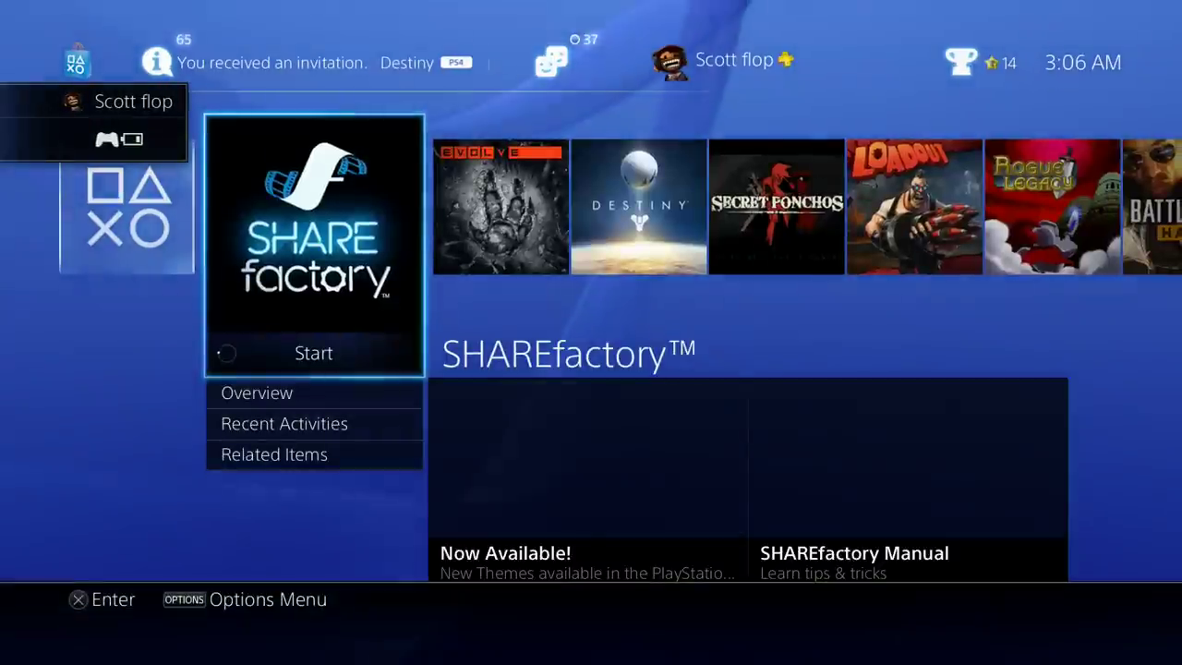
key(Up)
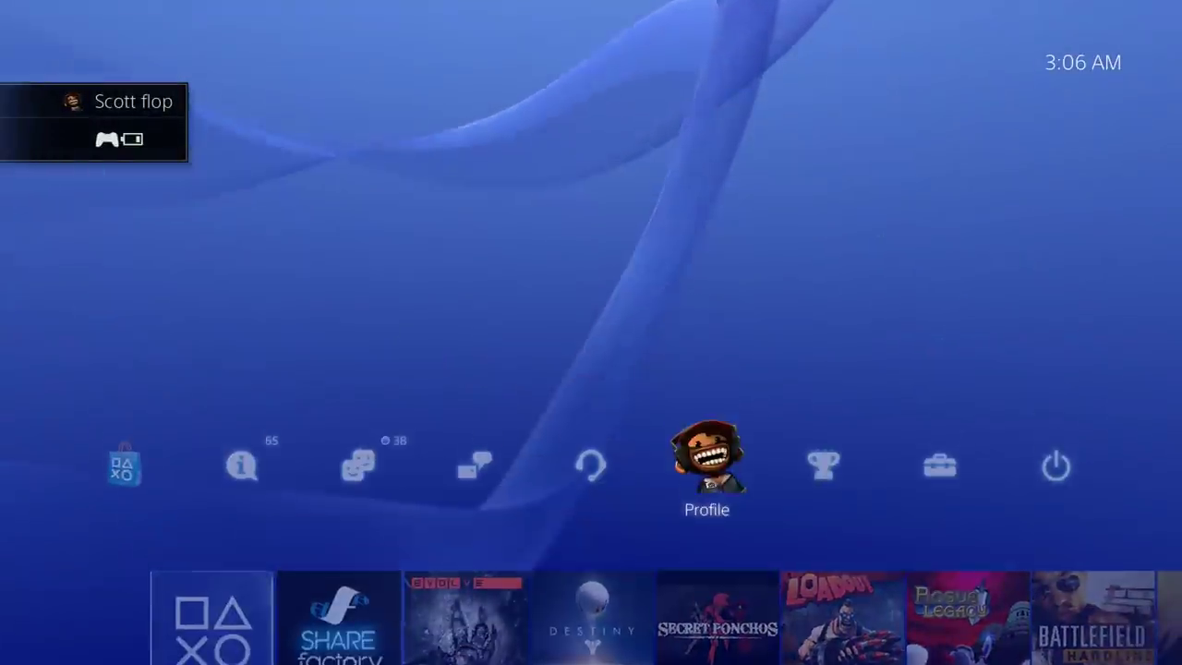
key(Down)
key(Down)
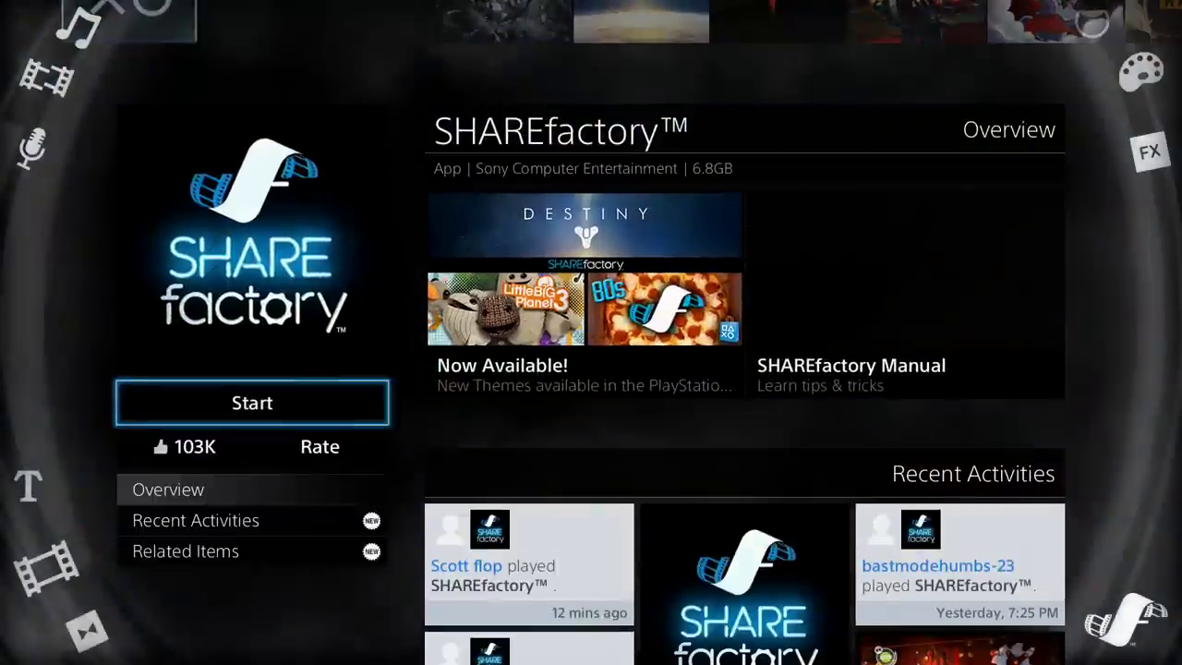
key(Up)
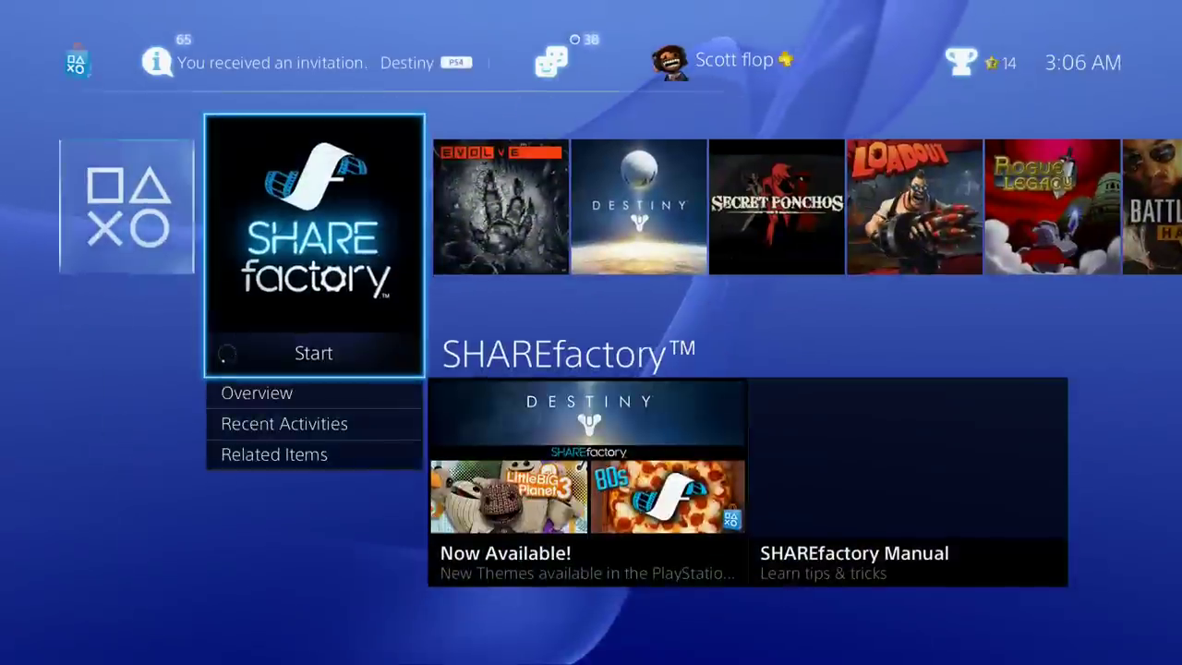
key(Left)
key(Up)
key(Right)
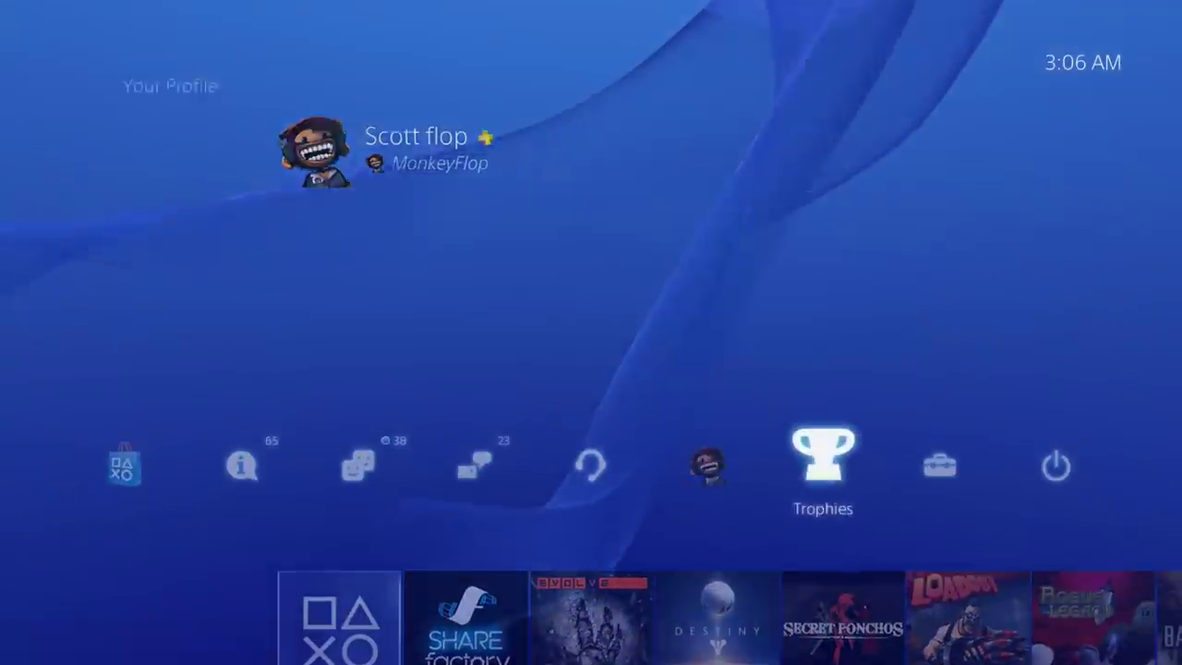
key(Right)
- Open the Themes page in the system Settings
key(Return)
key(Down)
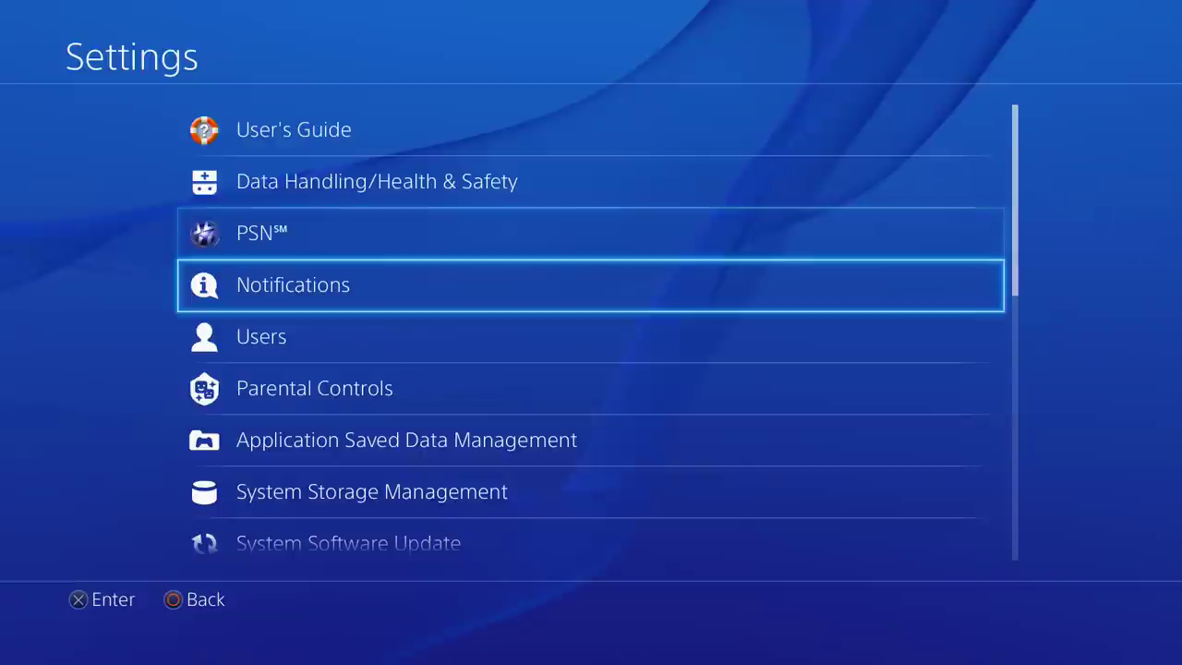
key(Down)
key(Down)
key(Down)
key(Down)
key(Down)
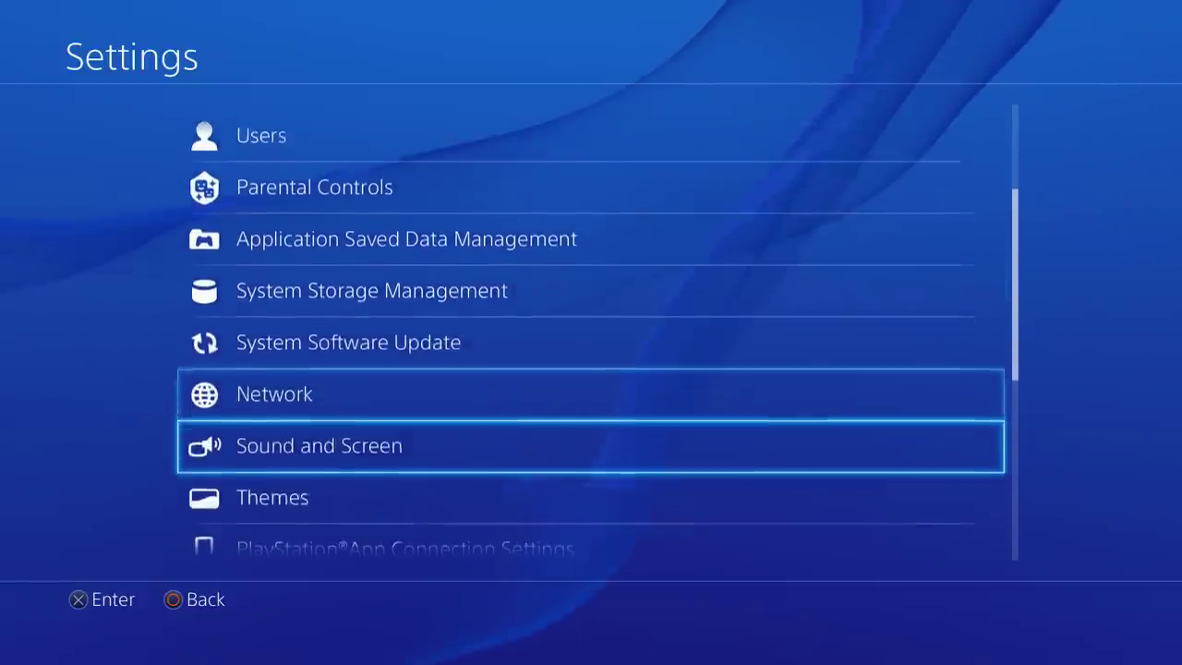
key(Down)
key(Return)
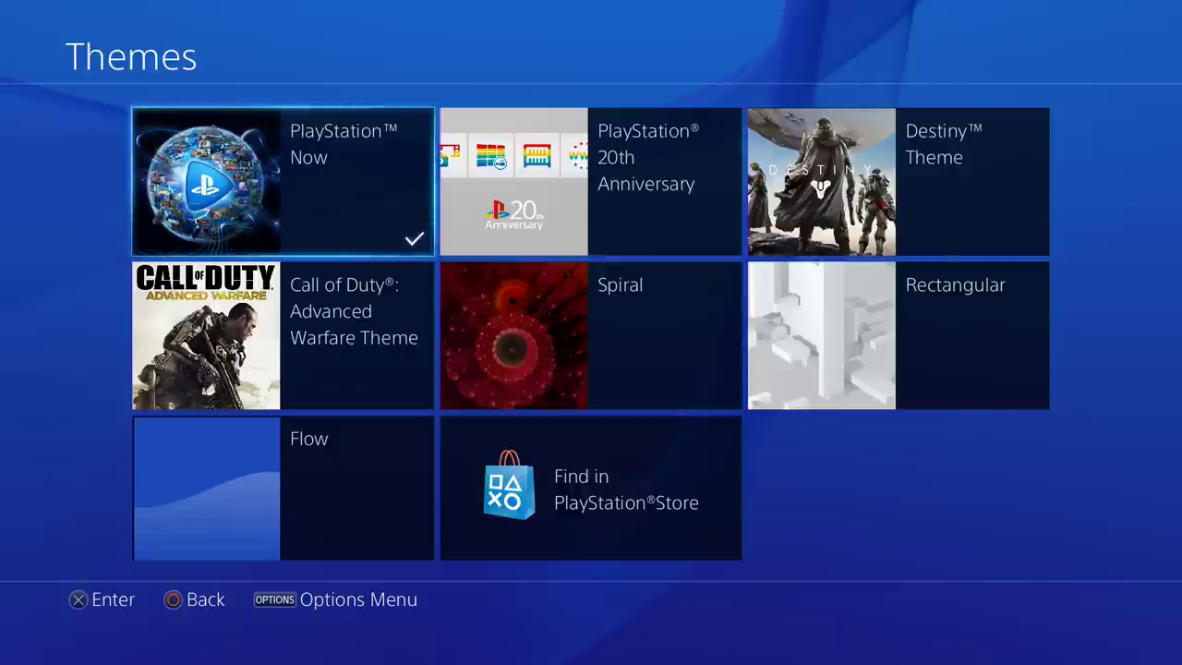
- Look over the installed themes, preview PlayStation Now, and back out to Settings
key(Down)
key(Right)
key(Up)
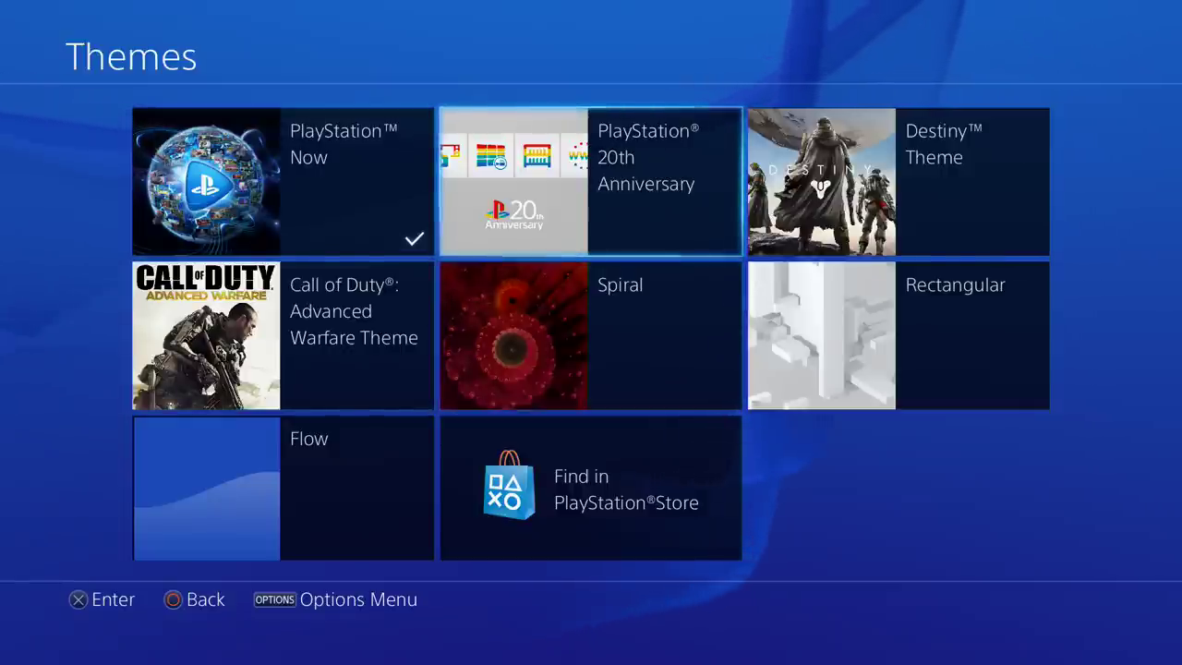
key(Left)
key(Return)
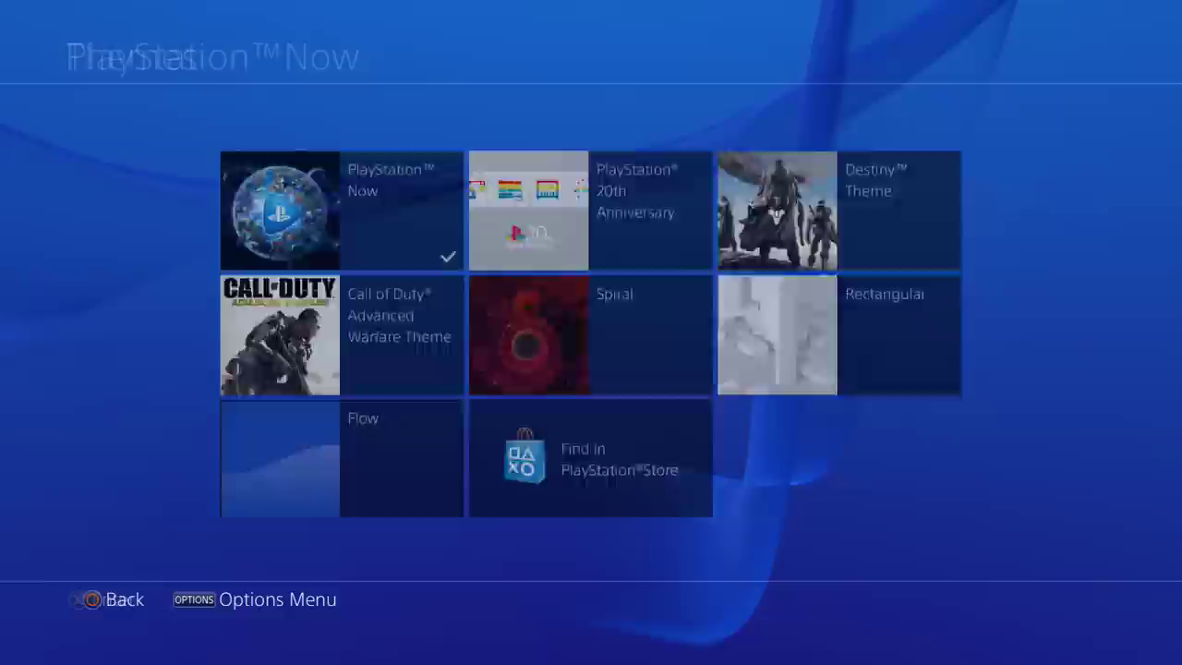
key(Escape)
key(Escape)
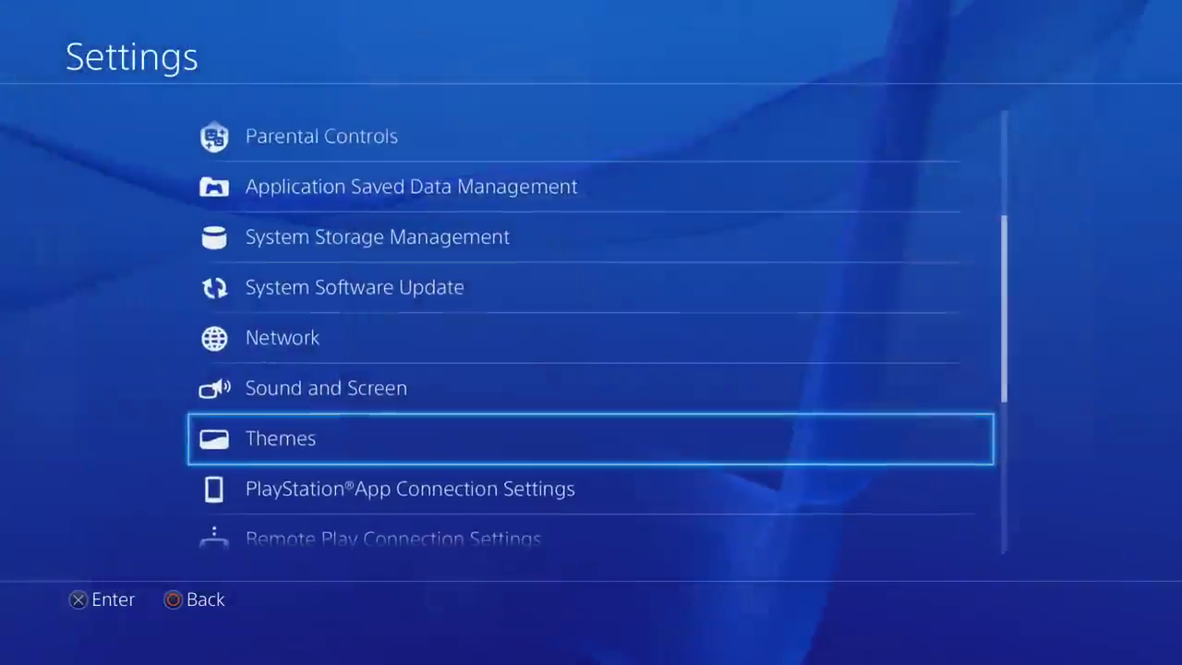
key(Escape)
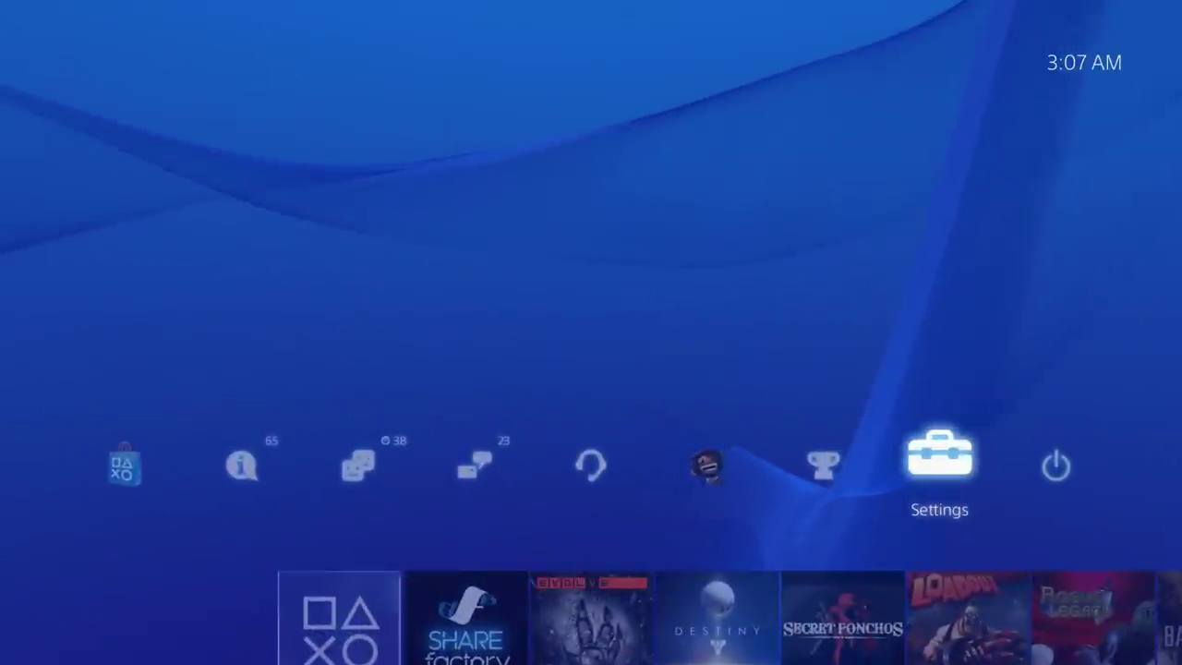
- Close SHAREfactory from the power options and bring focus back to Settings
key(Right)
key(Return)
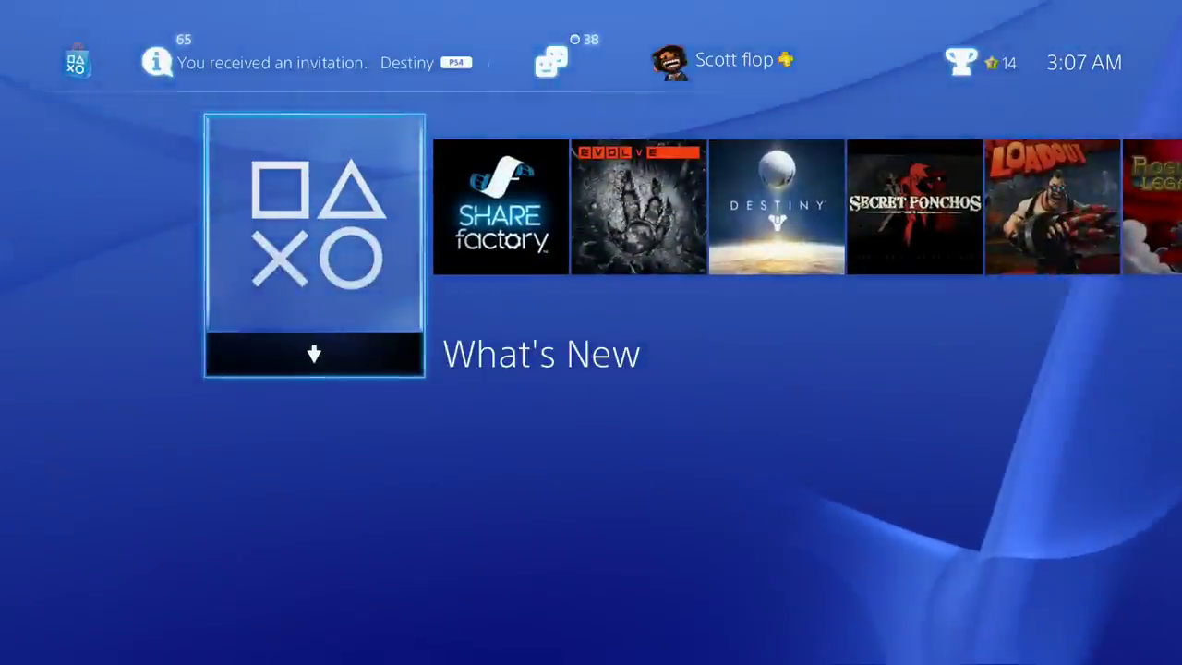
key(Up)
key(Right)
key(Left)
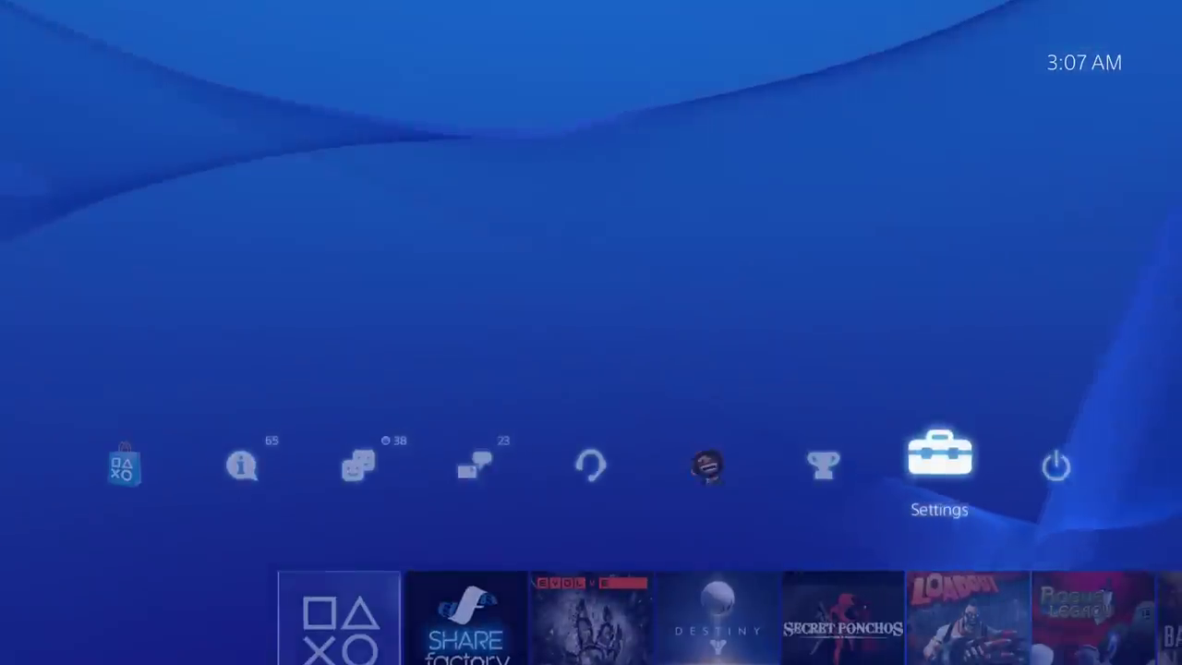
key(Down)
key(Up)
key(Right)
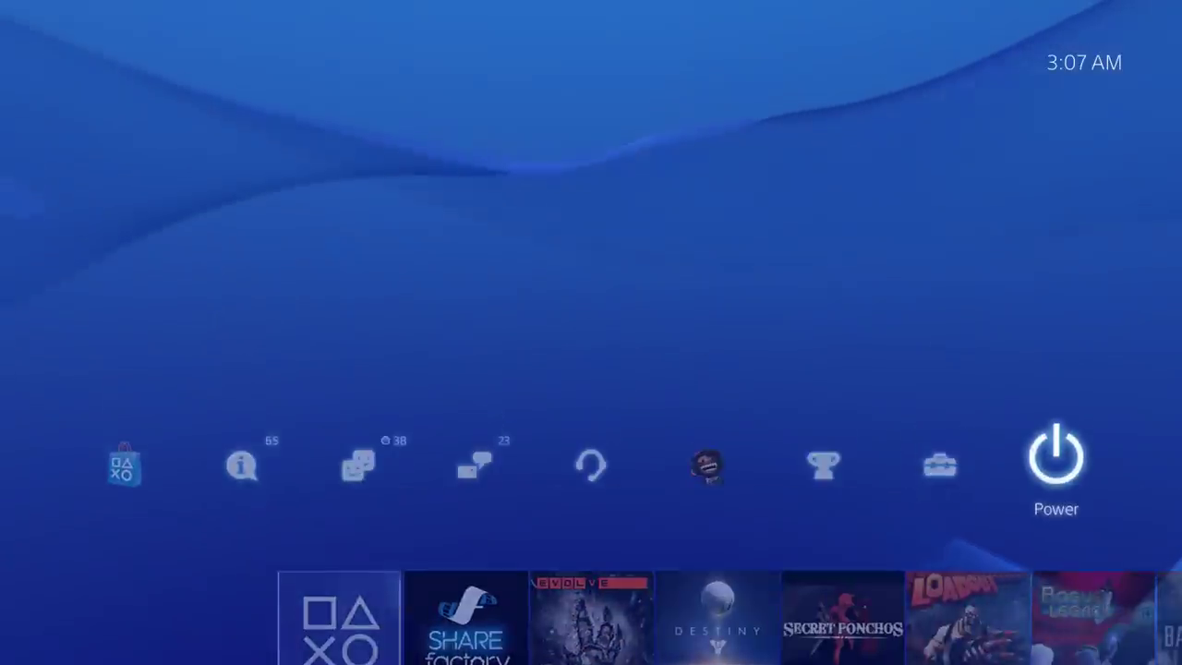
key(Left)
key(Left)
key(Right)
- Open the Themes page in the system Settings
key(Return)
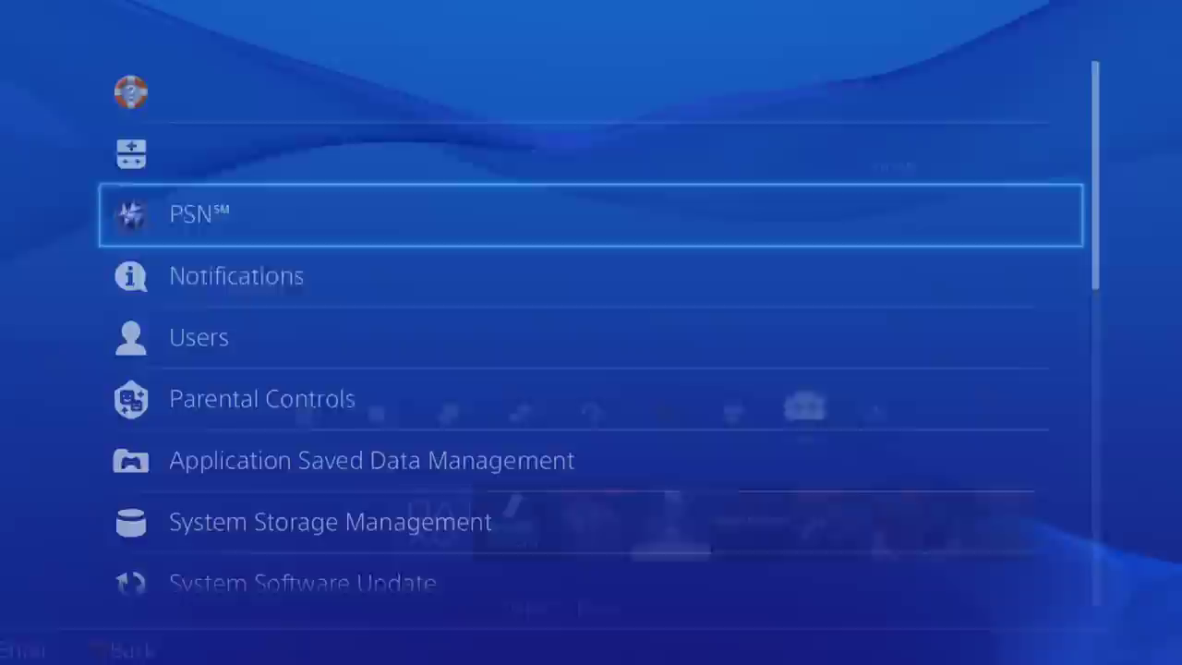
key(Down)
key(Down)
key(Down)
key(Down)
key(Down)
key(Down)
key(Down)
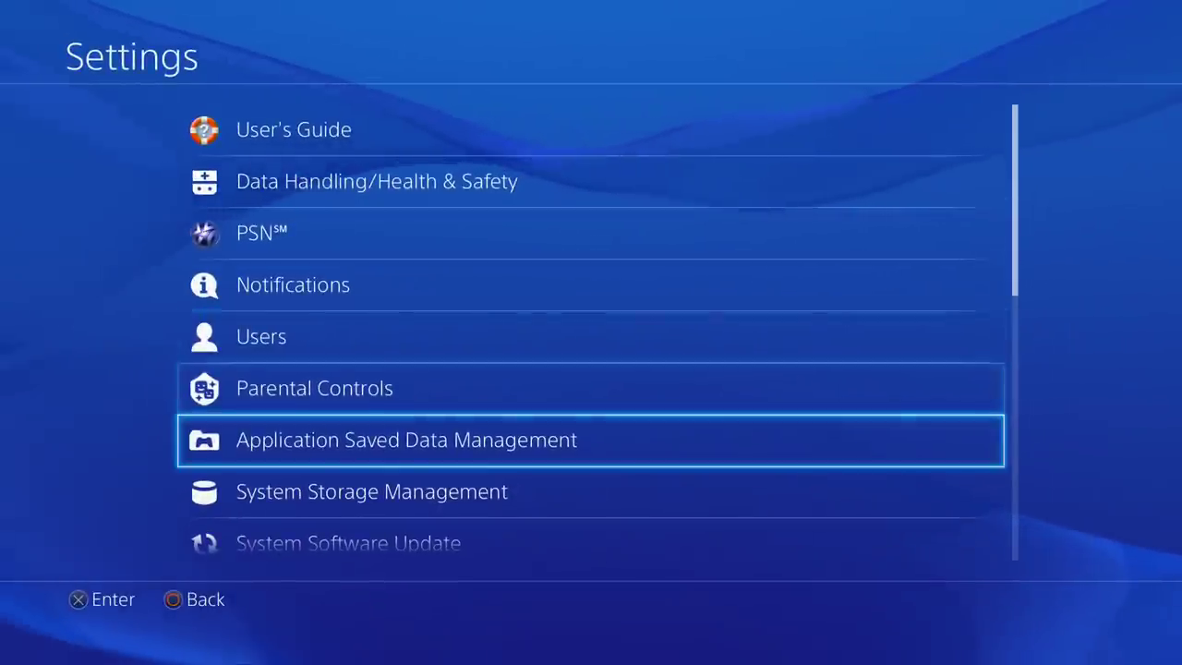
key(Down)
key(Down)
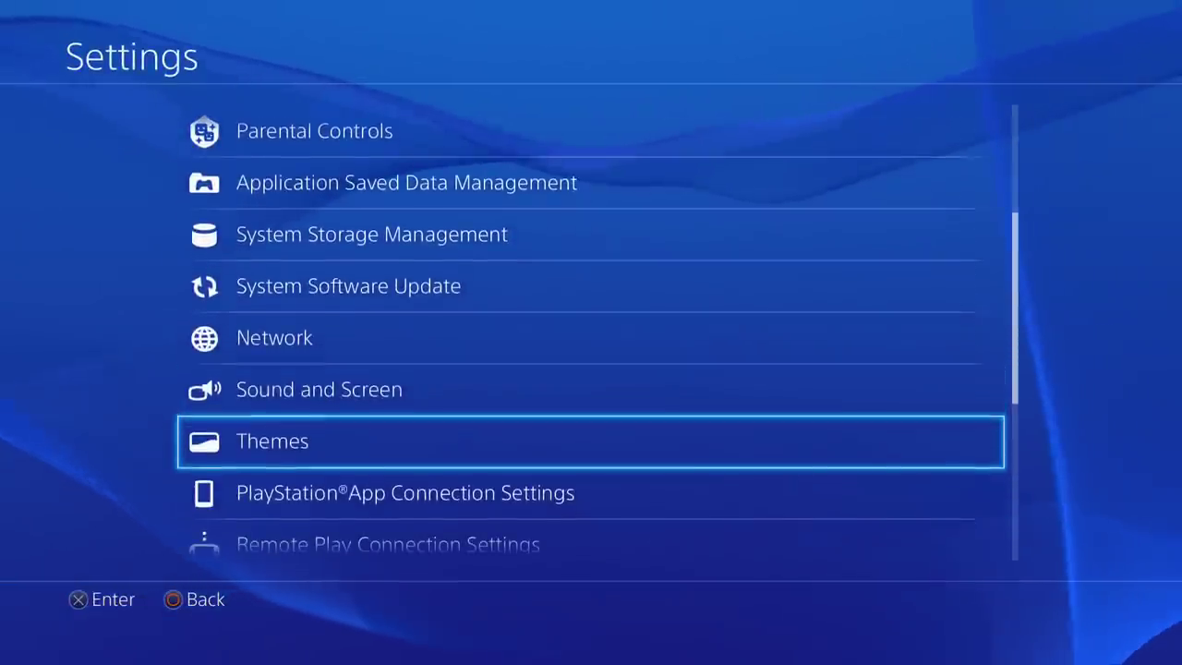
key(Return)
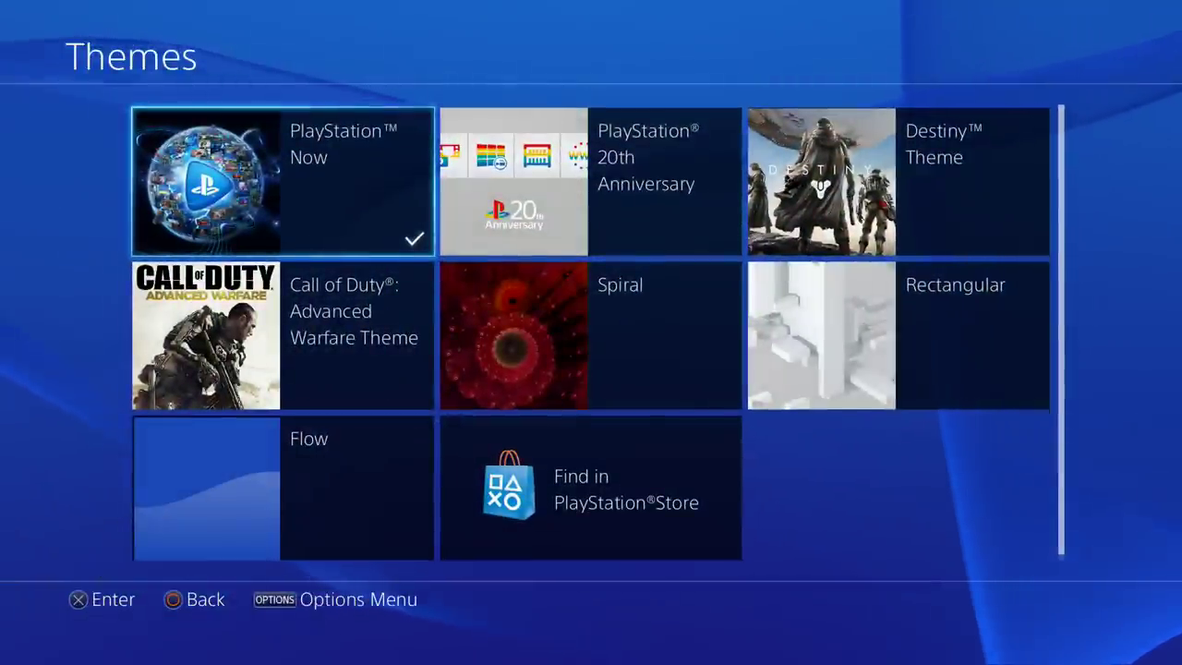
- Apply the PlayStation 20th Anniversary theme and return to the home screen
key(Return)
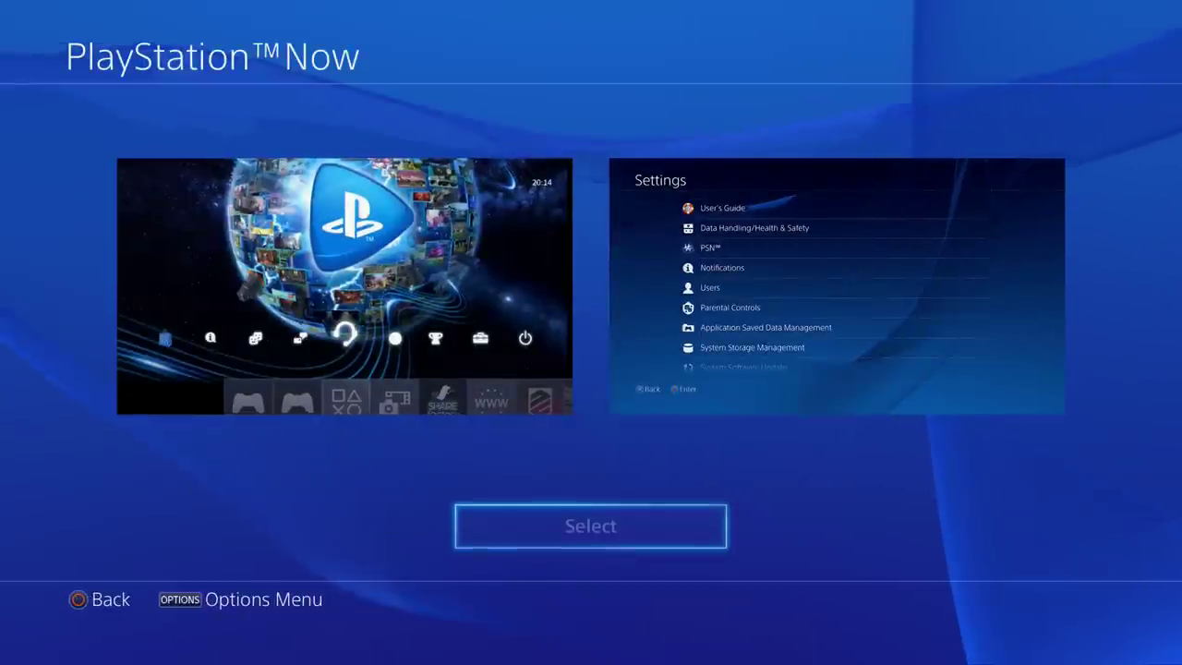
key(Escape)
key(Right)
key(Down)
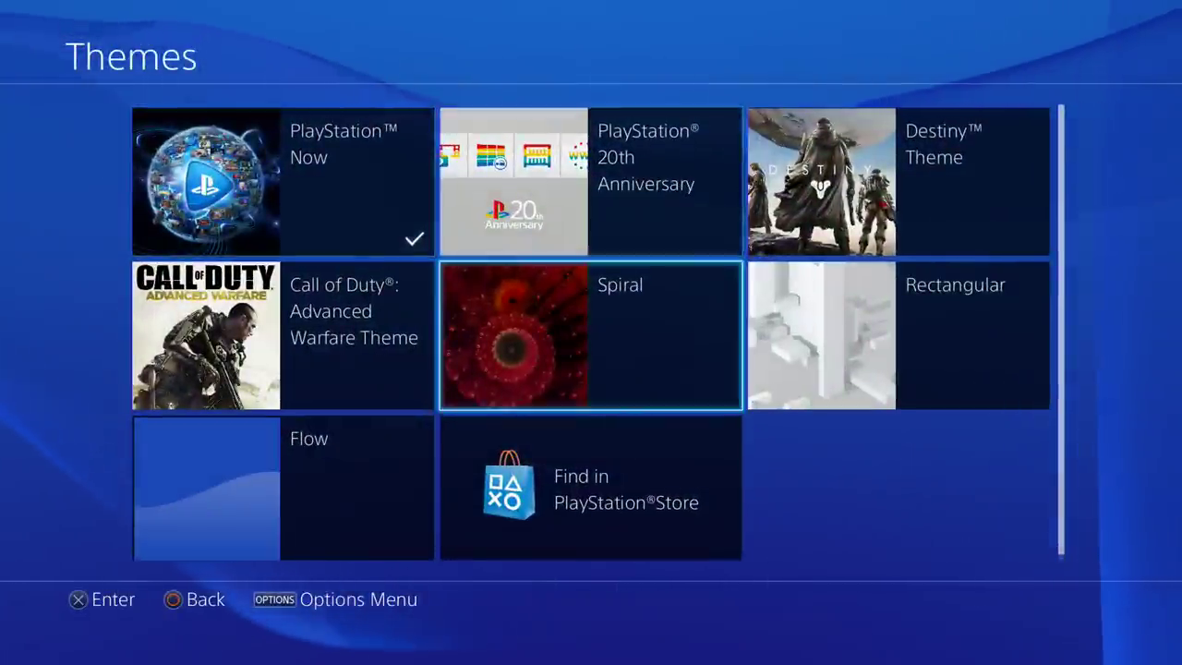
key(Up)
key(Return)
key(Return)
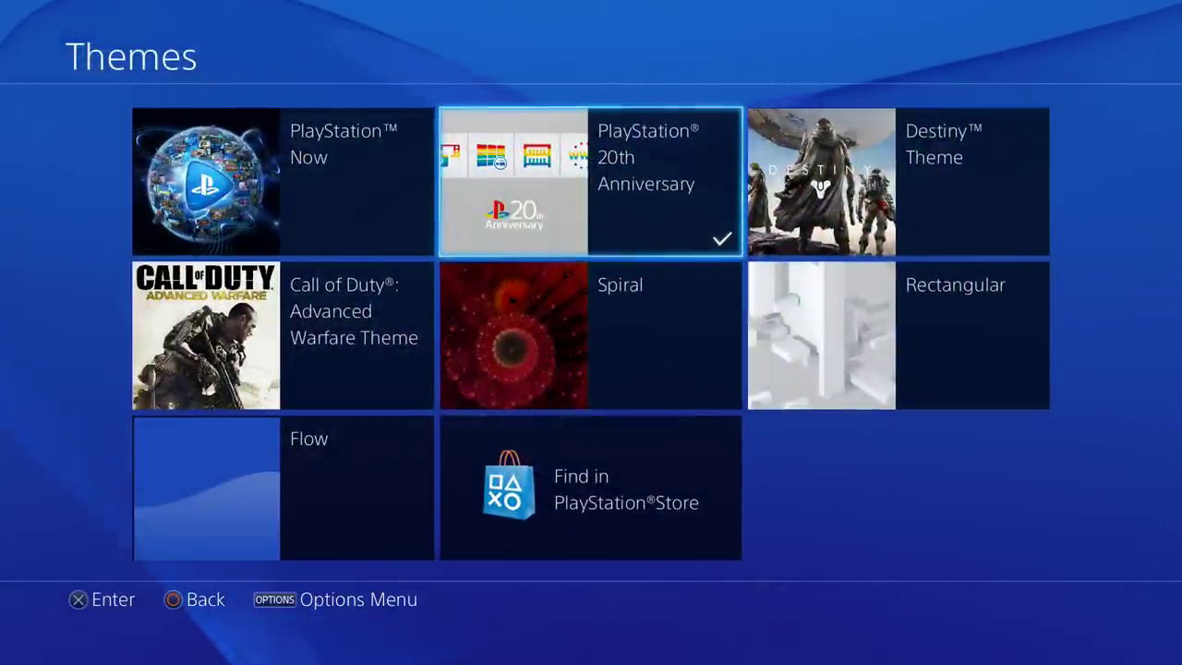
key(super)
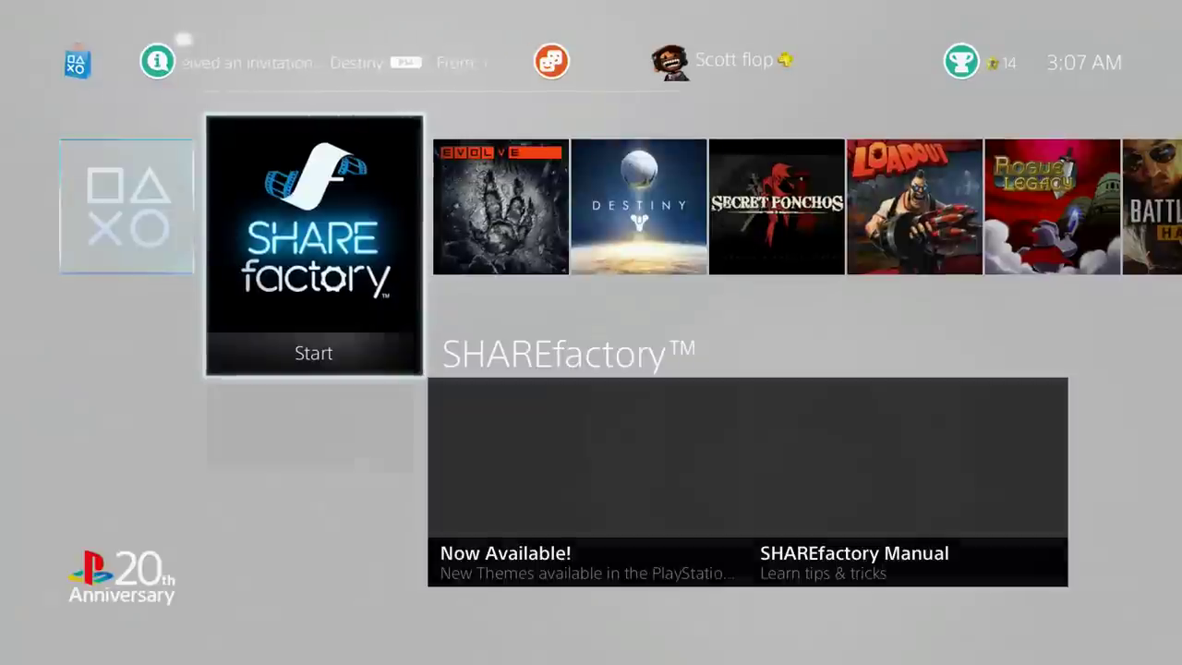